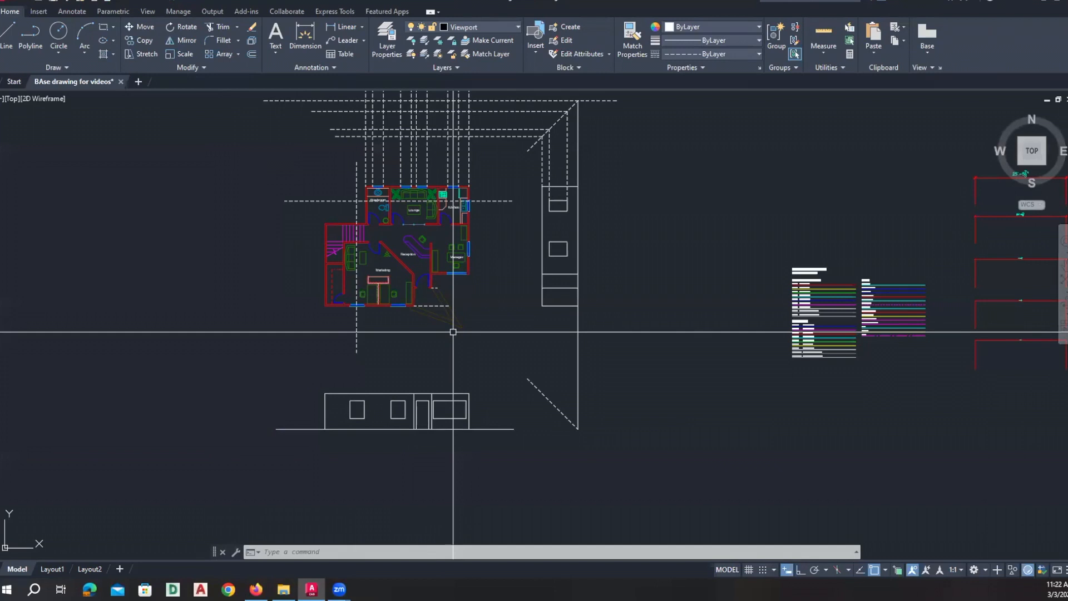
Step: Examine the color line weights and the PLANS layers in the line weight legend, including the A-PLAN-SOFFIT line
middle_drag(686, 367, 421, 339)
scroll(625, 276, up, 8)
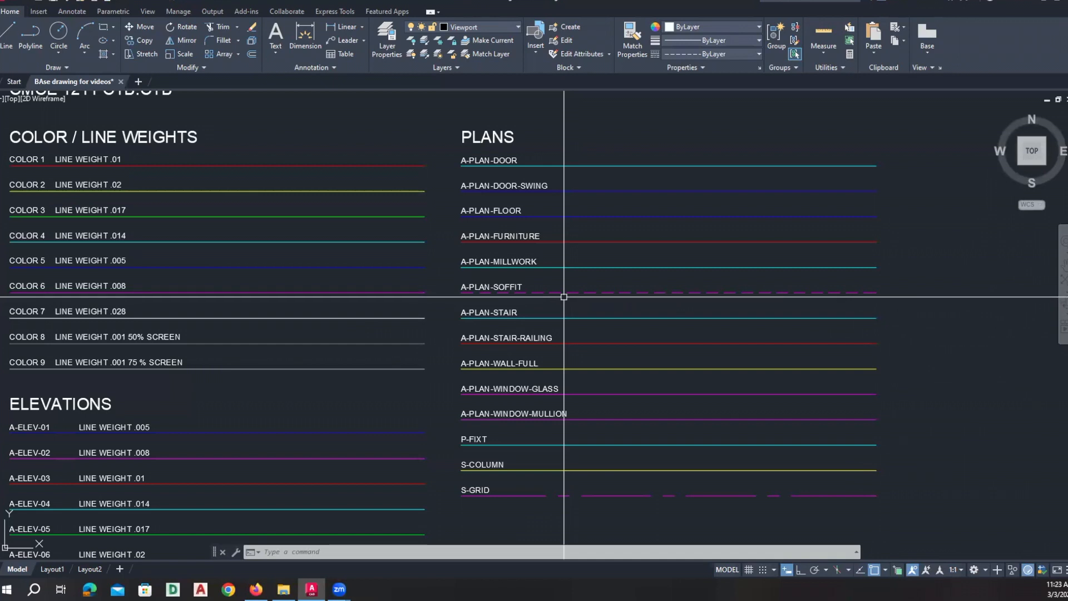
mouse_move(575, 290)
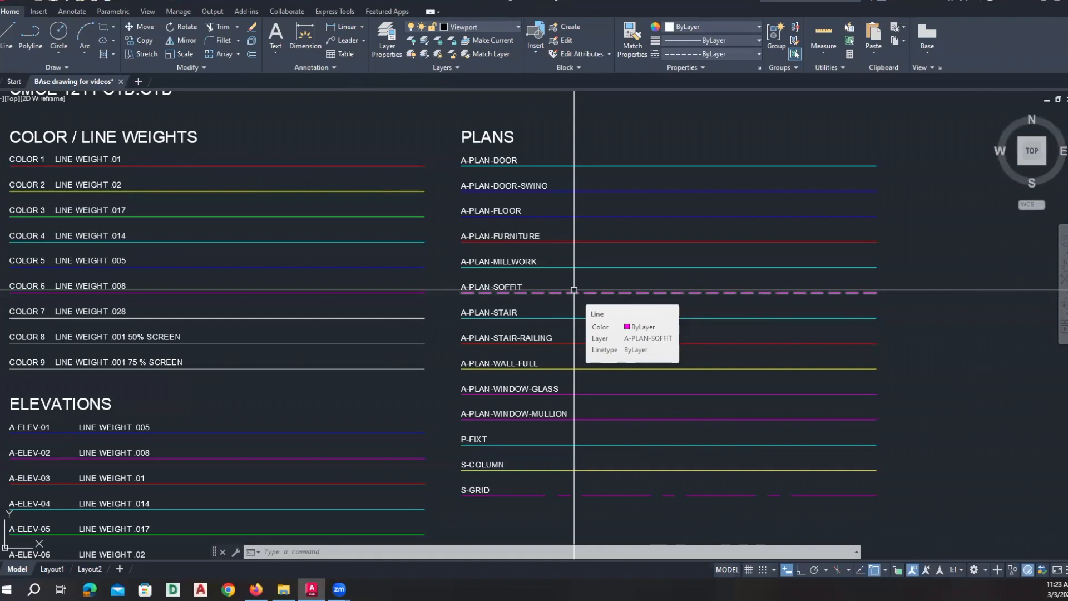
middle_drag(587, 231, 453, 245)
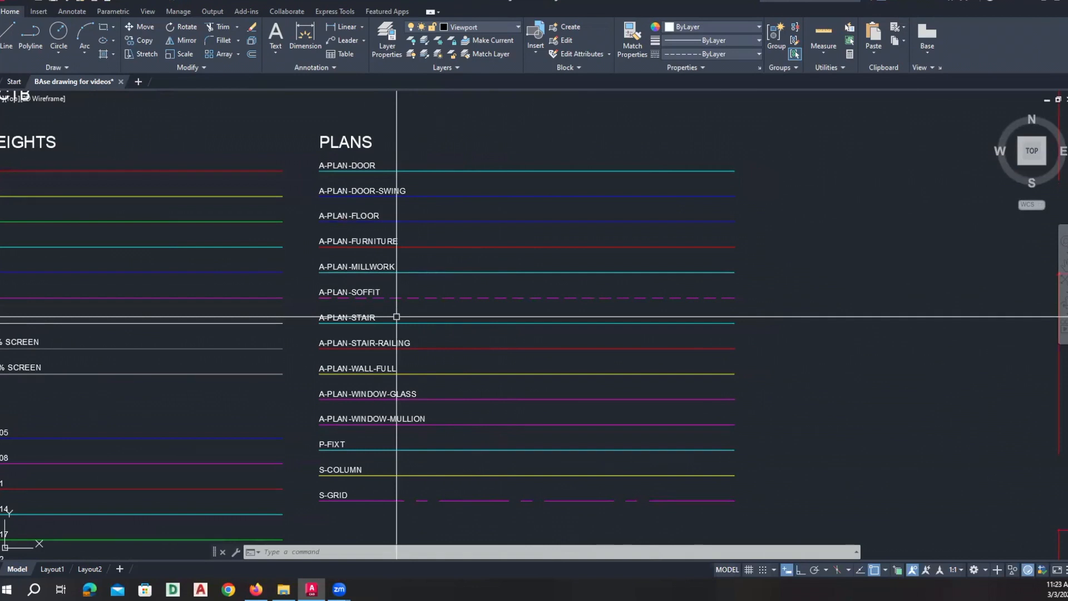
Step: Examine the ELEVATIONS layers and their line weights in the legend, from A-ELEV-01 to A-ELEV-PATT02
scroll(396, 316, down, 3)
mouse_move(396, 316)
middle_down()
mouse_move(446, 313)
mouse_move(522, 271)
middle_up()
scroll(410, 317, up, 4)
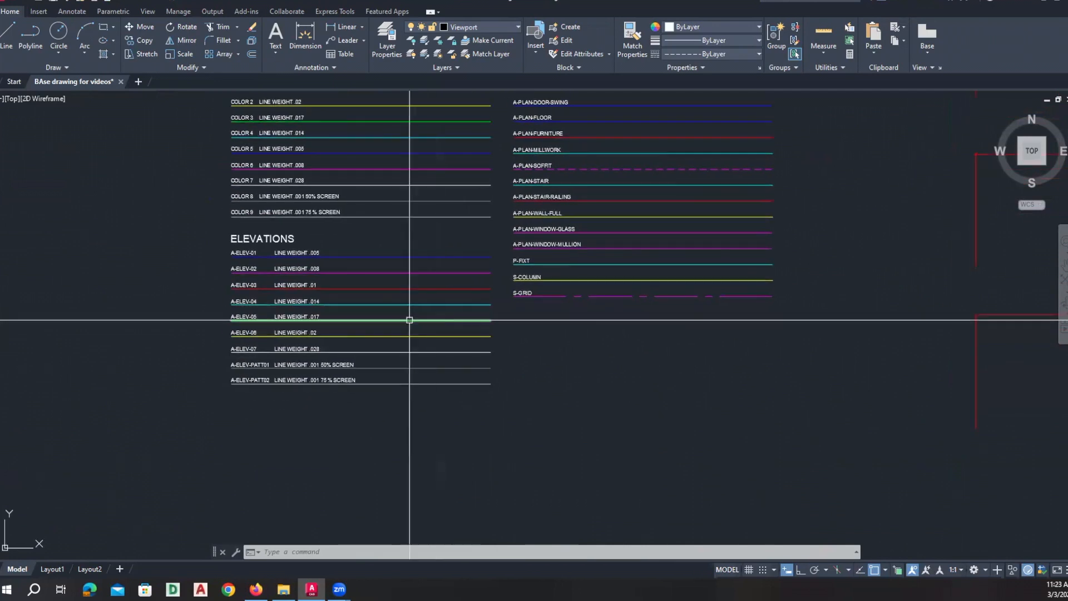
middle_drag(377, 312, 398, 305)
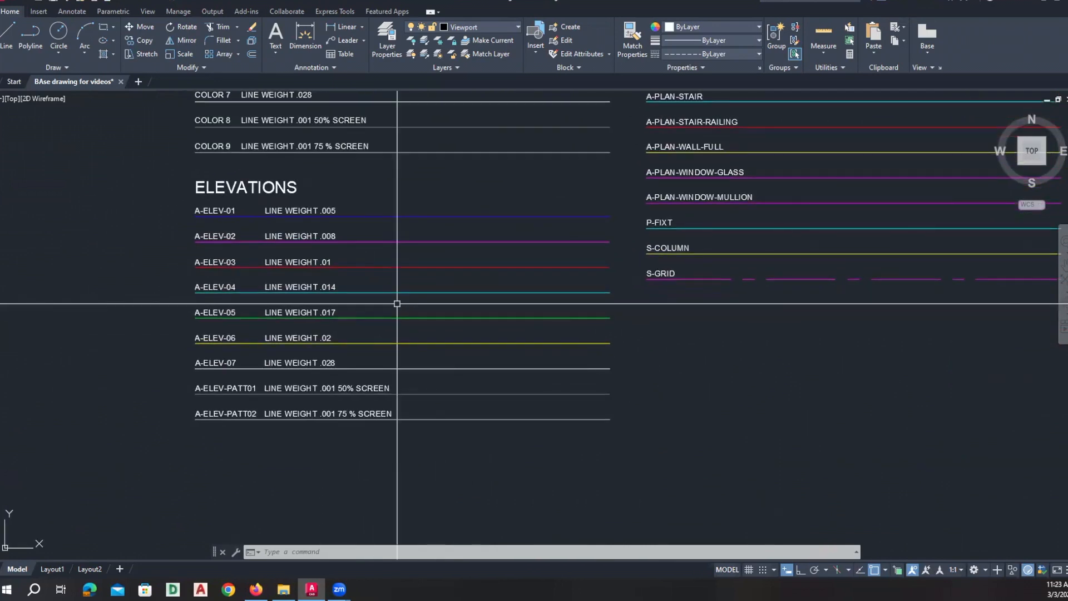
scroll(398, 304, up, 2)
scroll(398, 305, down, 2)
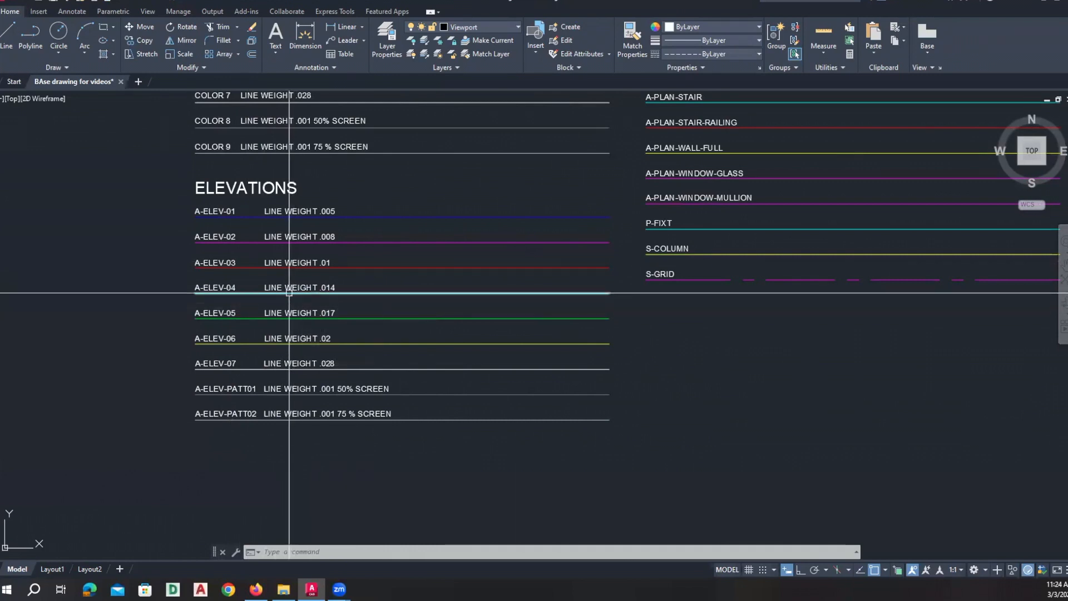
mouse_move(290, 293)
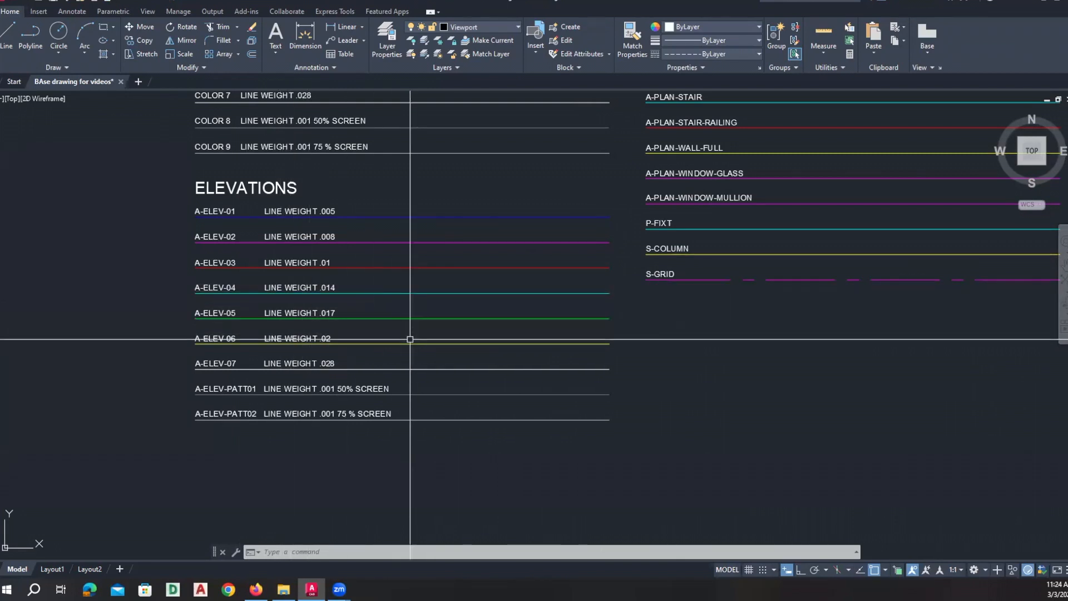
Step: Examine the floor plan's linework, focusing on the washroom, lounge and kitchen
scroll(410, 339, down, 3)
scroll(410, 339, up, 3)
scroll(410, 339, down, 5)
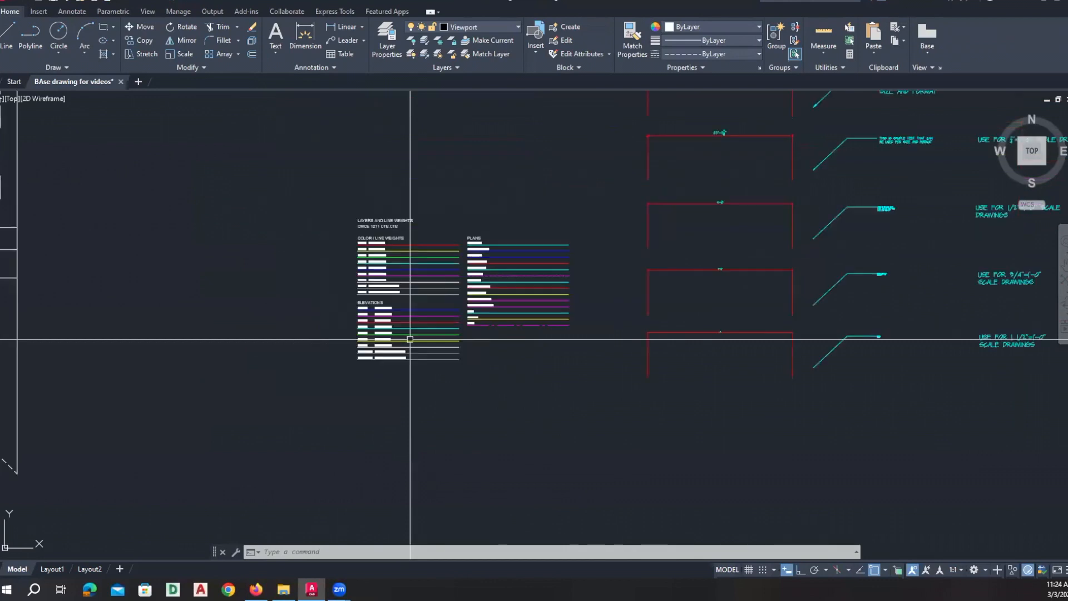
scroll(410, 339, down, 3)
scroll(84, 289, up, 6)
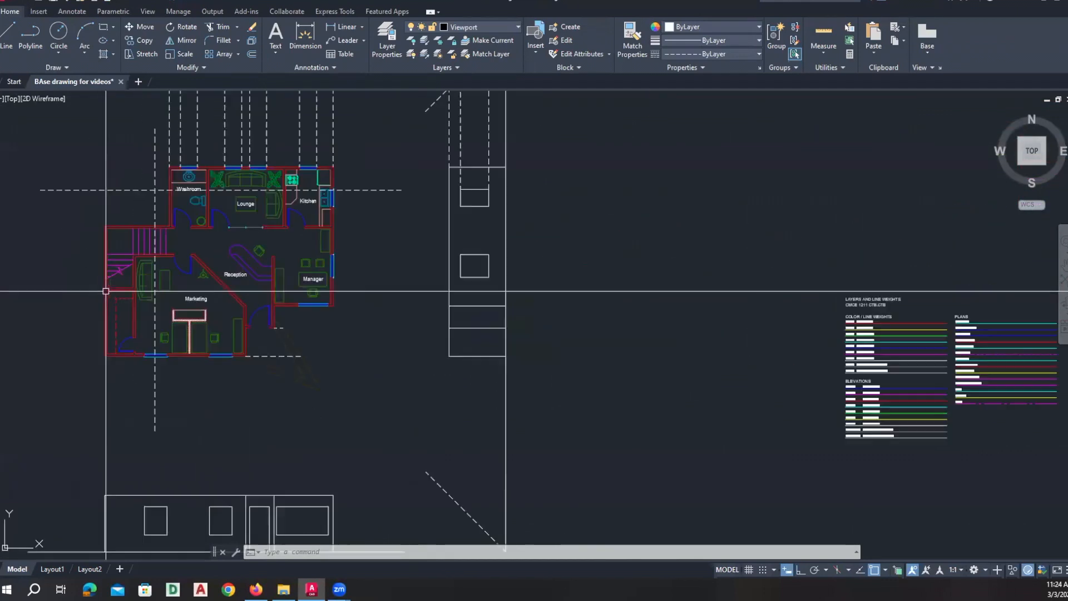
scroll(223, 322, up, 2)
middle_drag(227, 322, 296, 431)
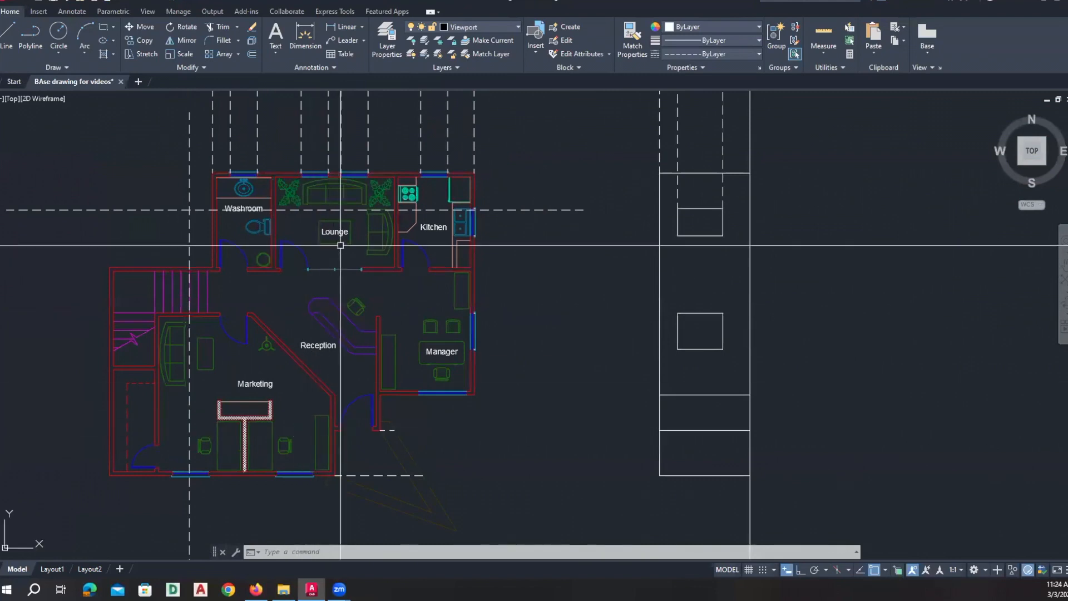
scroll(343, 242, up, 2)
middle_drag(343, 242, 340, 296)
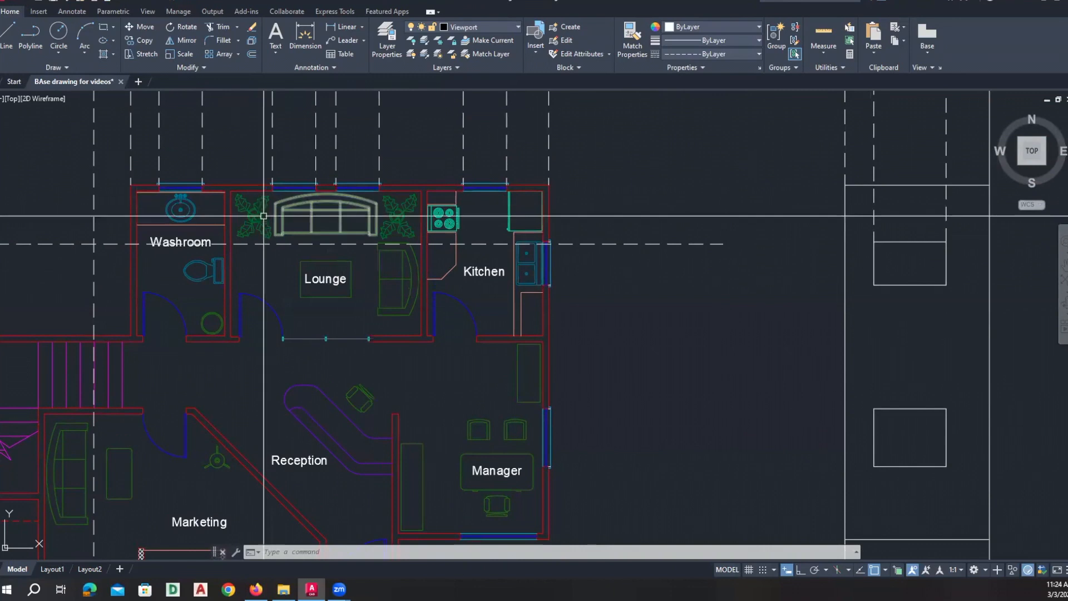
scroll(348, 305, up, 2)
middle_drag(373, 310, 381, 322)
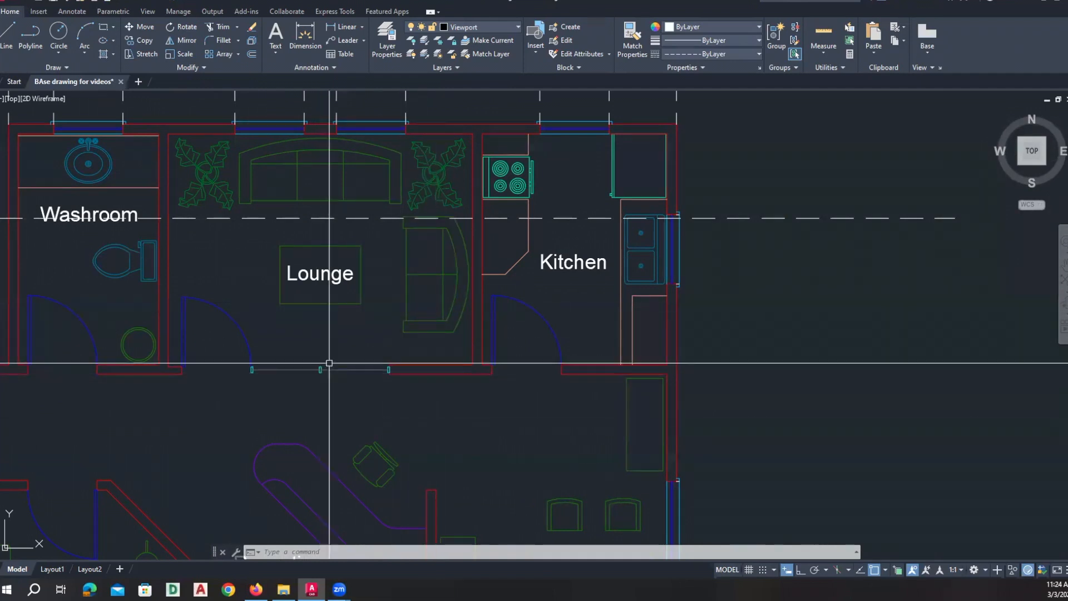
Step: Draw two short crossing lines in the lounge, between the Lounge label and the sliding door
text(l)
key(Return)
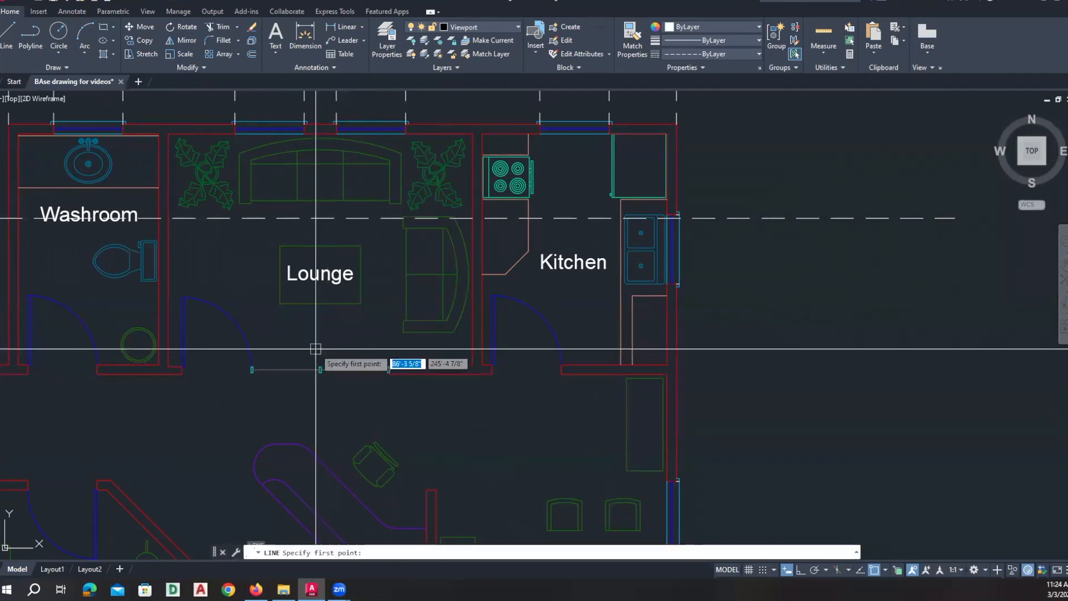
click(316, 350)
key(Return)
key(Return)
click(328, 344)
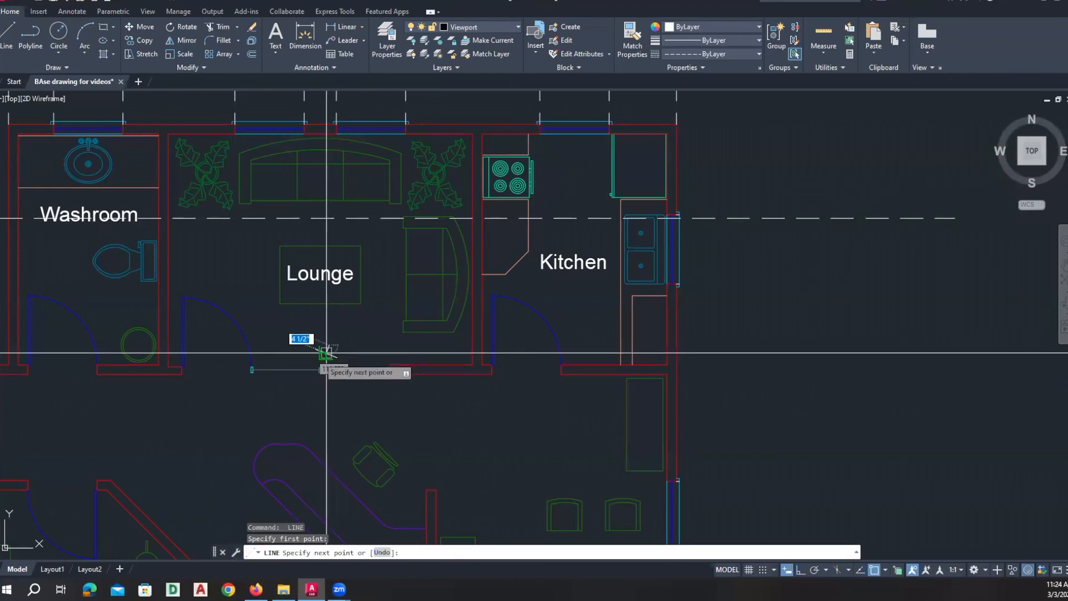
click(320, 362)
key(Return)
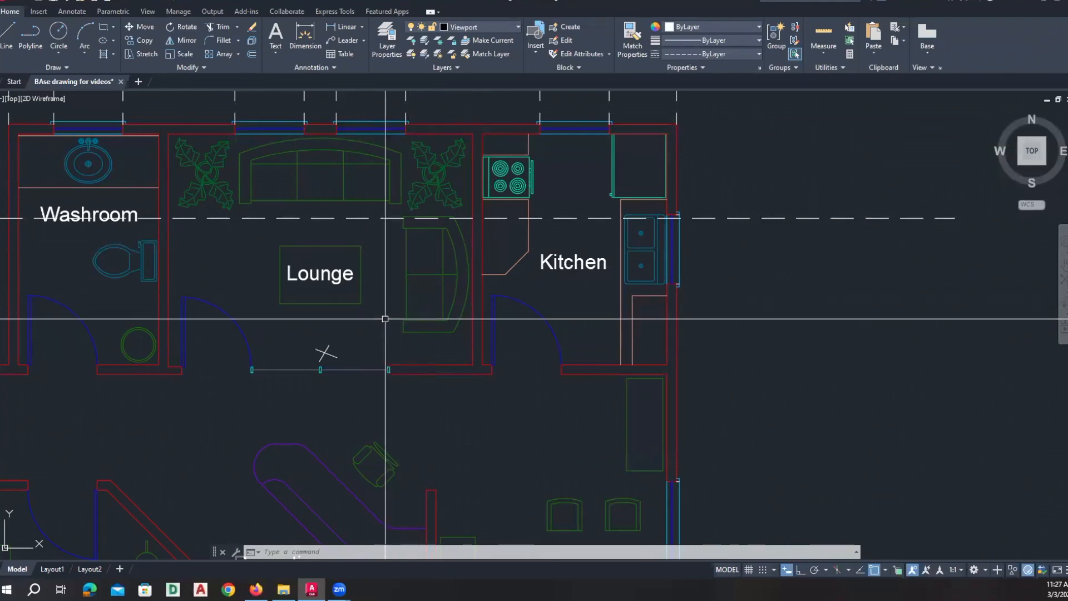
Step: Inspect the layer of the A-ELEV-01 sample line and review the other elevation line weights in the legend
scroll(385, 321, down, 2)
scroll(385, 320, down, 6)
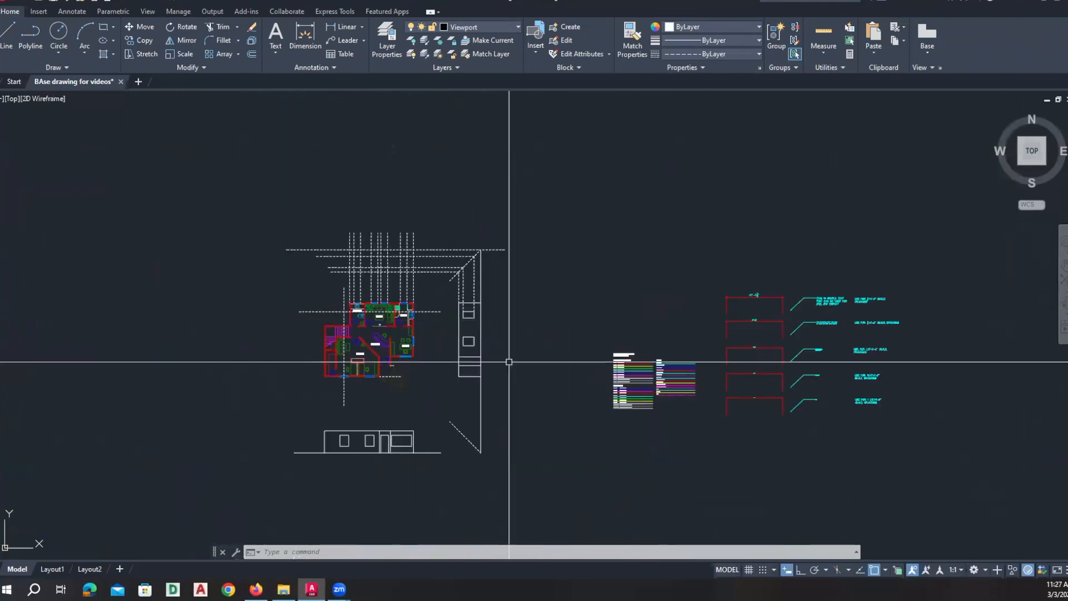
scroll(647, 404, up, 5)
scroll(596, 391, up, 3)
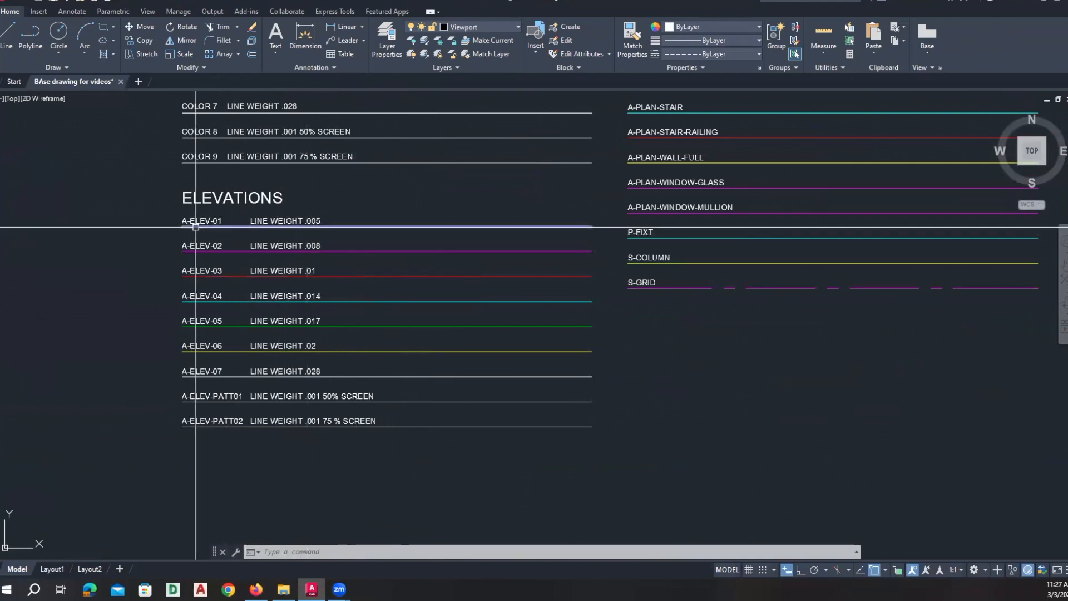
scroll(196, 227, up, 1)
scroll(200, 222, down, 2)
scroll(207, 212, up, 1)
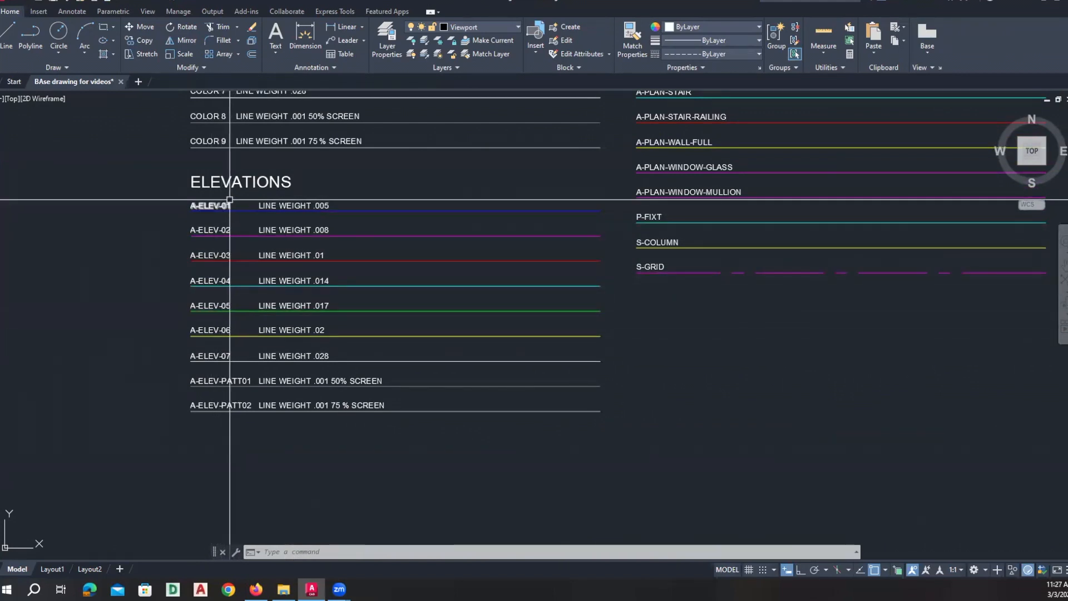
click(242, 211)
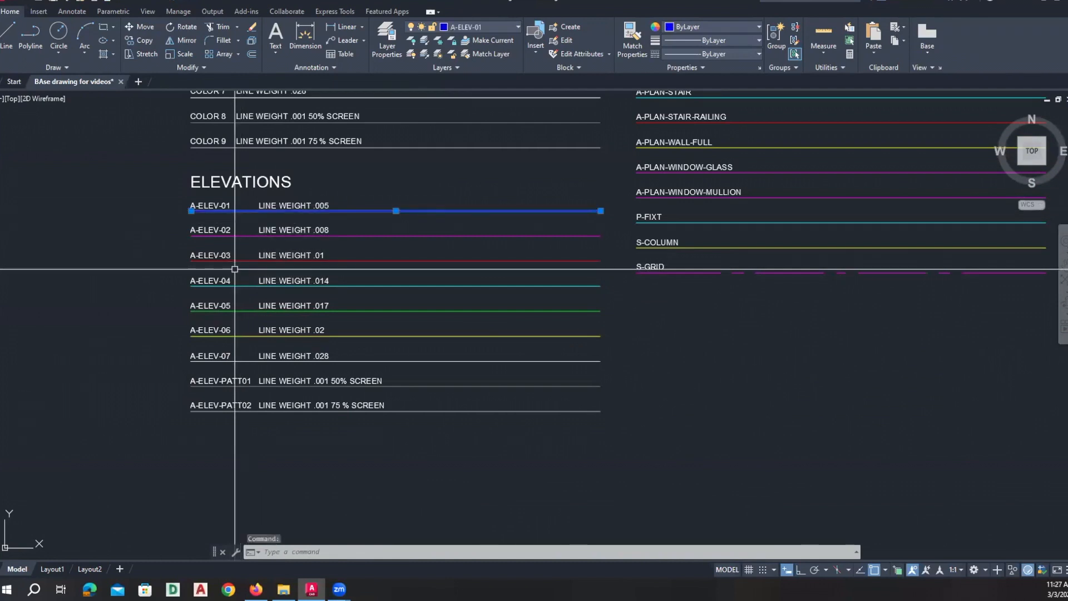
key(Escape)
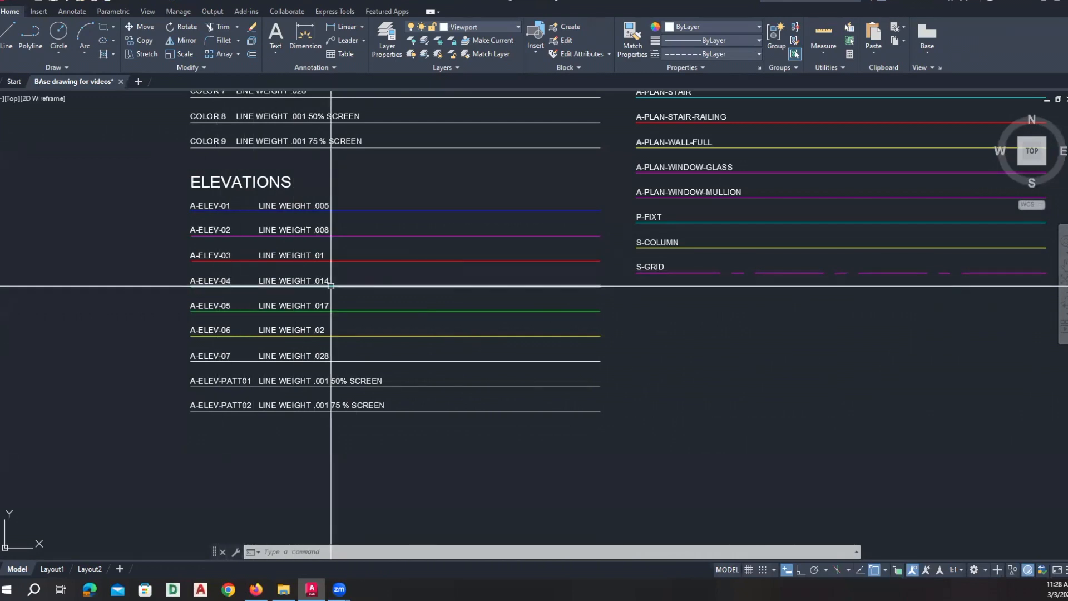
mouse_move(331, 286)
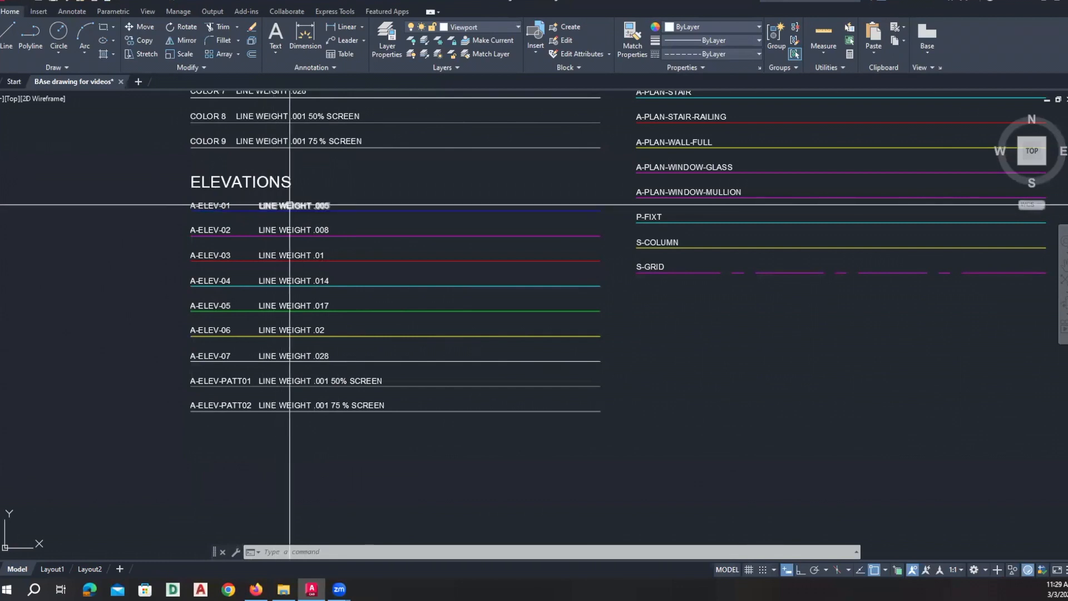
mouse_move(291, 203)
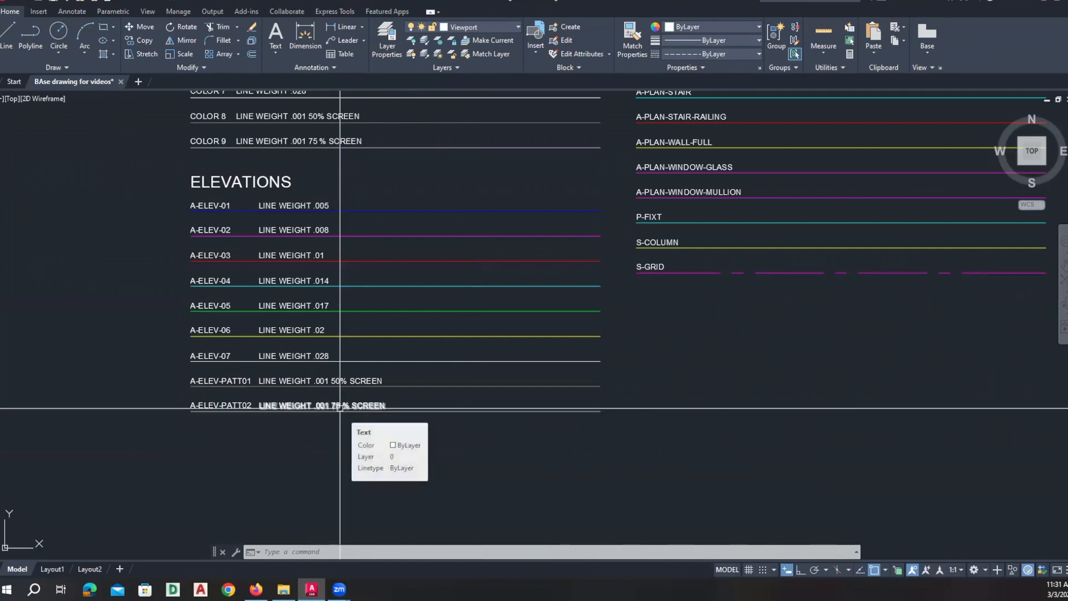
Step: Examine the lounge and kitchen area of the floor plan again
scroll(414, 412, up, 4)
scroll(414, 412, down, 10)
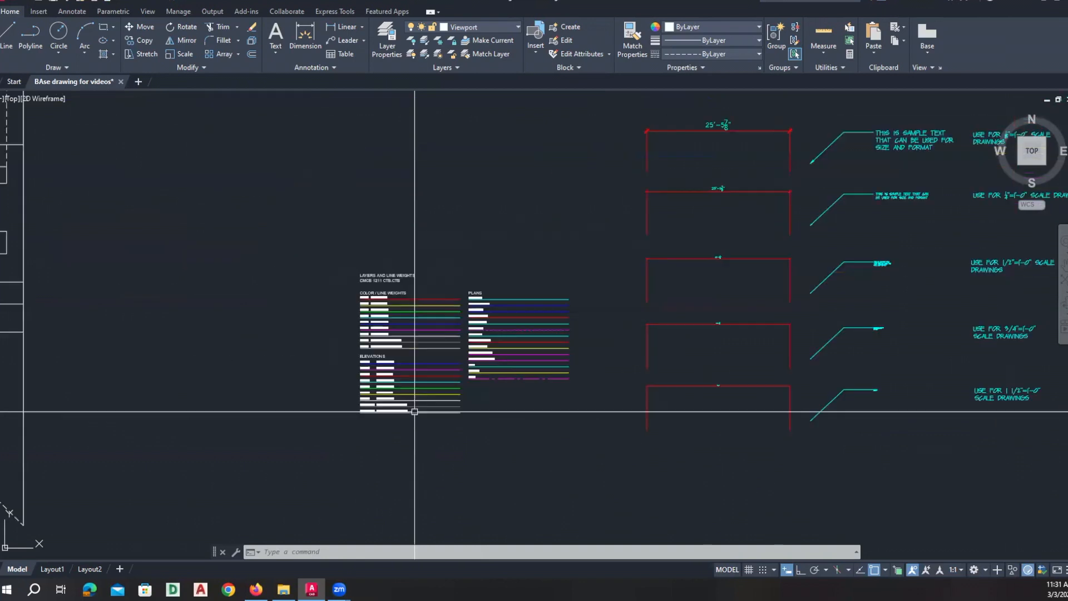
scroll(414, 412, down, 2)
middle_drag(214, 353, 339, 357)
scroll(139, 280, up, 5)
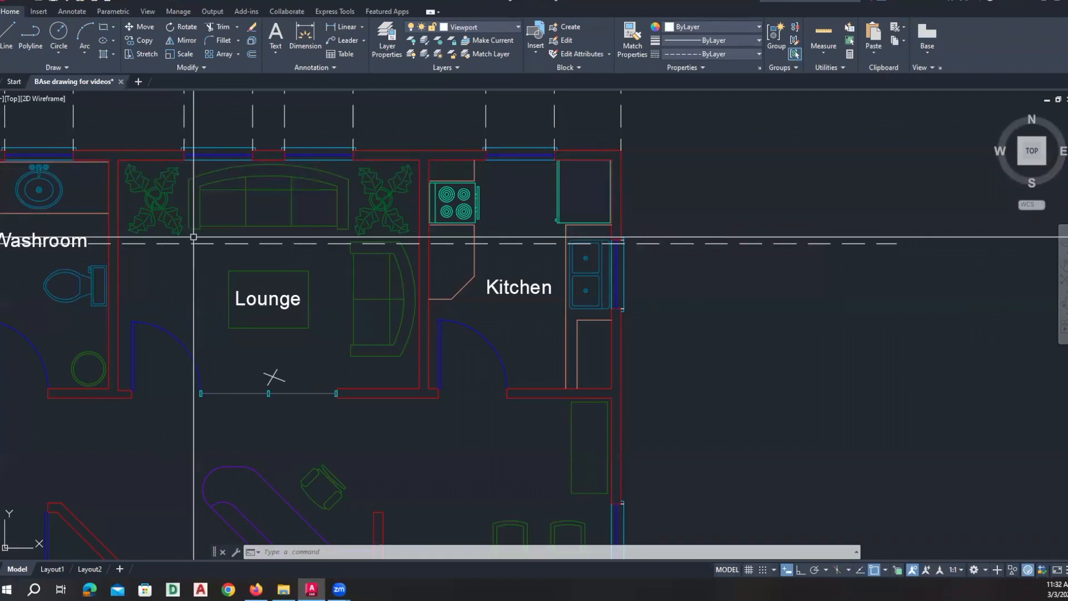
Step: Examine the front elevation and compare its windows, door and walls with the floor plan above it
scroll(194, 237, down, 6)
middle_drag(255, 310, 254, 194)
middle_drag(202, 465, 270, 428)
scroll(267, 423, up, 4)
scroll(264, 421, down, 4)
scroll(264, 420, up, 2)
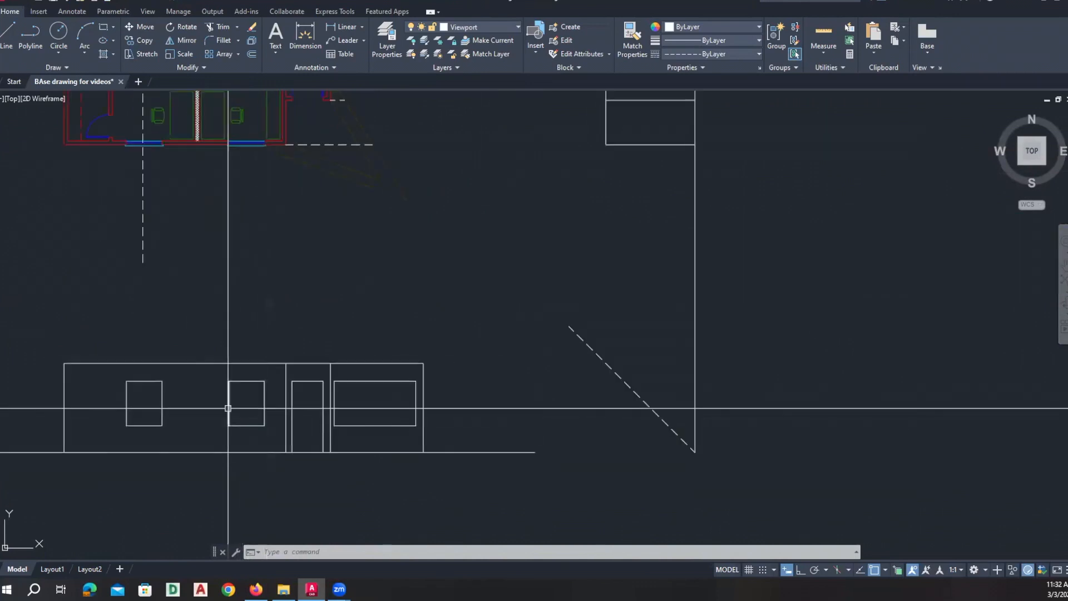
scroll(245, 416, down, 2)
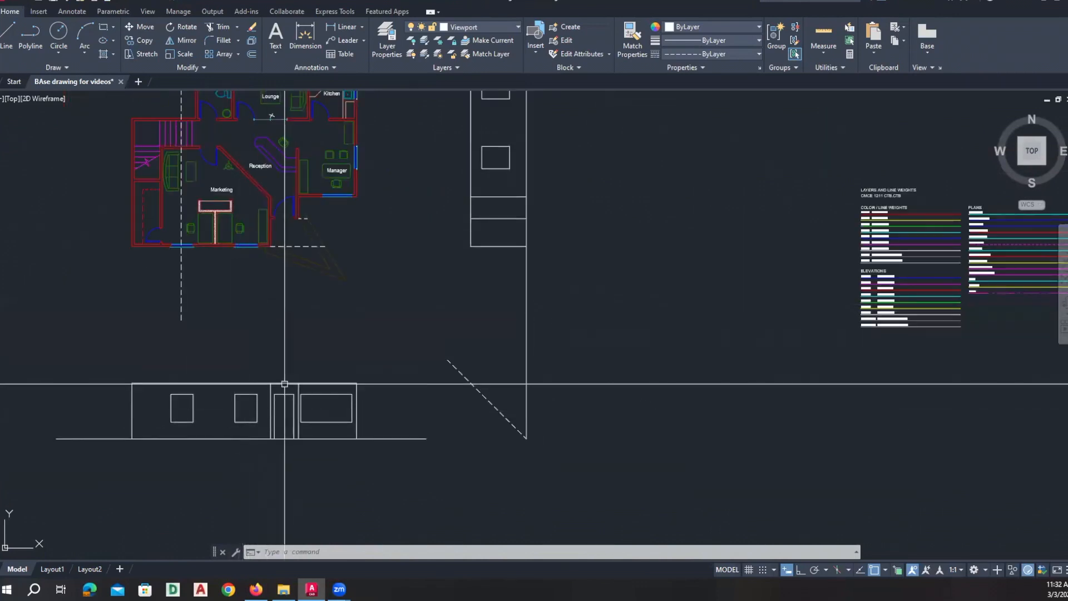
scroll(286, 384, up, 2)
middle_drag(286, 386, 359, 379)
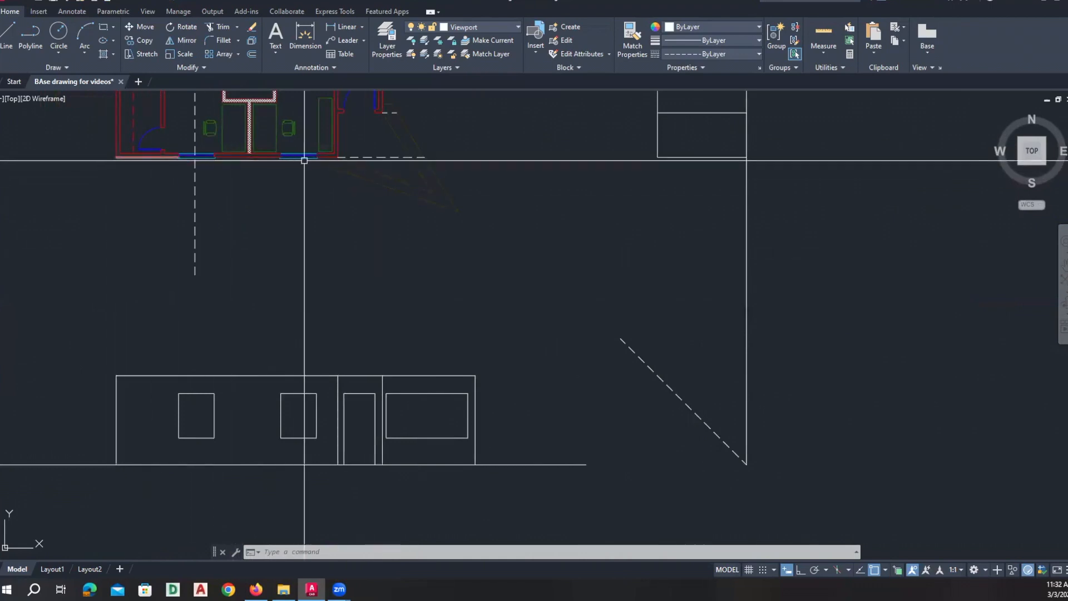
middle_drag(309, 184, 314, 266)
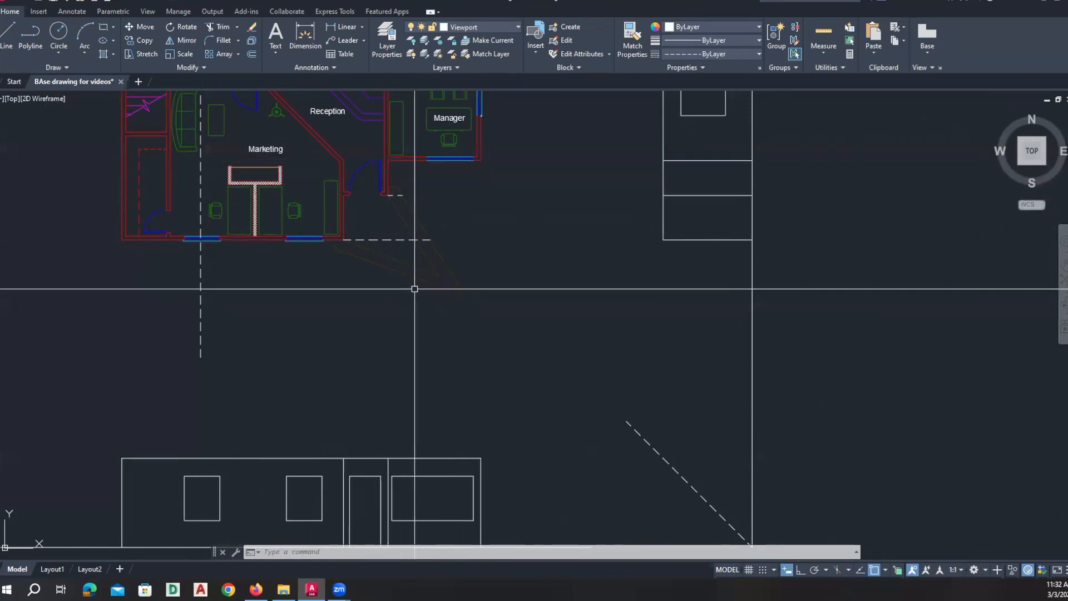
middle_drag(414, 289, 415, 226)
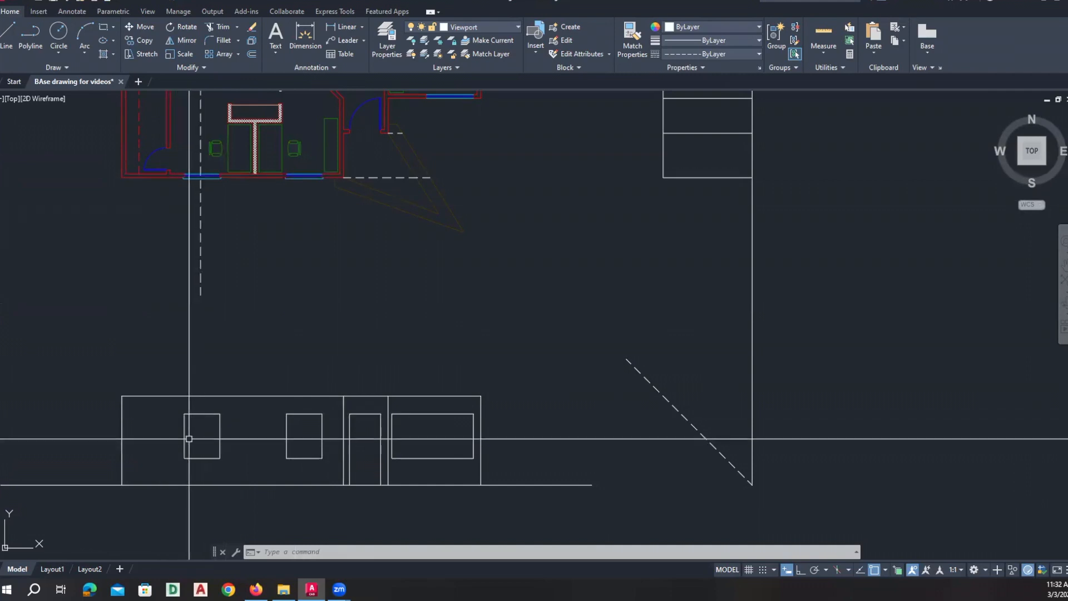
Step: Assign the two square windows on the front elevation's projecting wall to layer A-ELEV-03
click(166, 396)
key(Escape)
key(Escape)
click(174, 407)
click(328, 466)
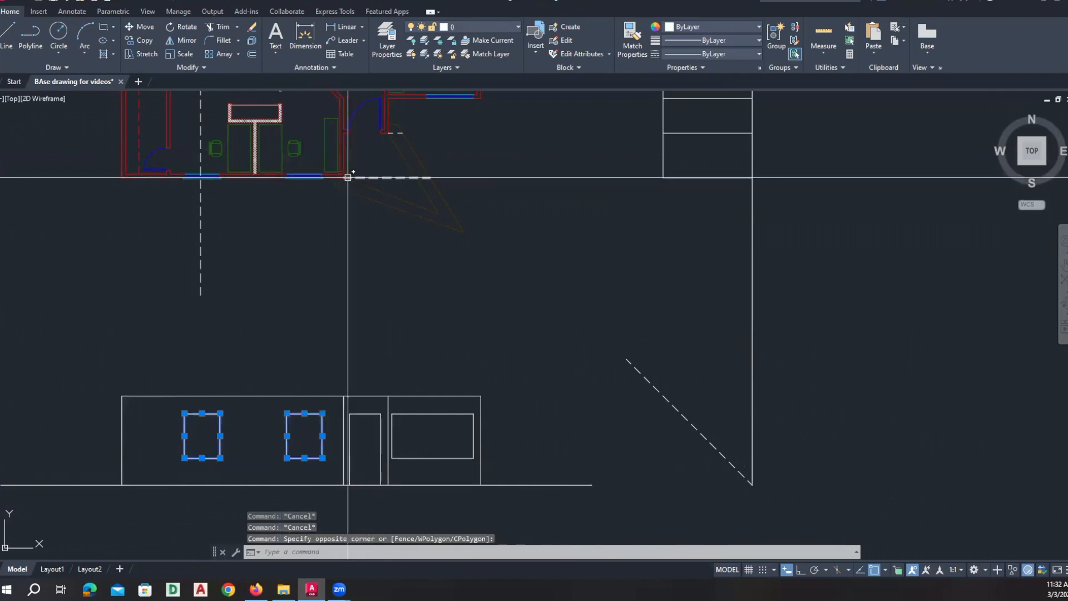
click(479, 25)
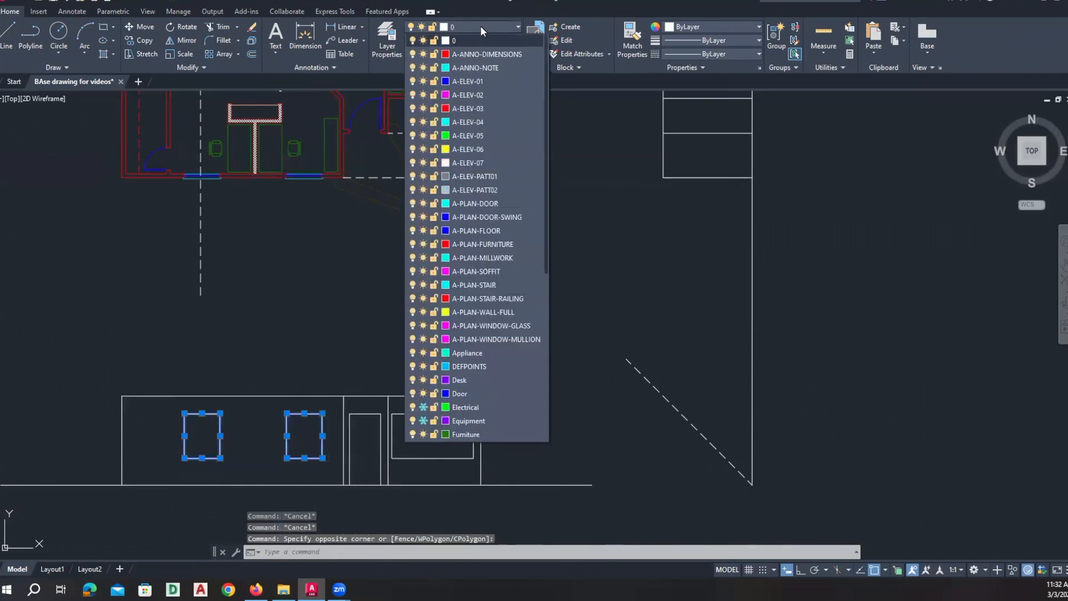
click(475, 108)
key(Escape)
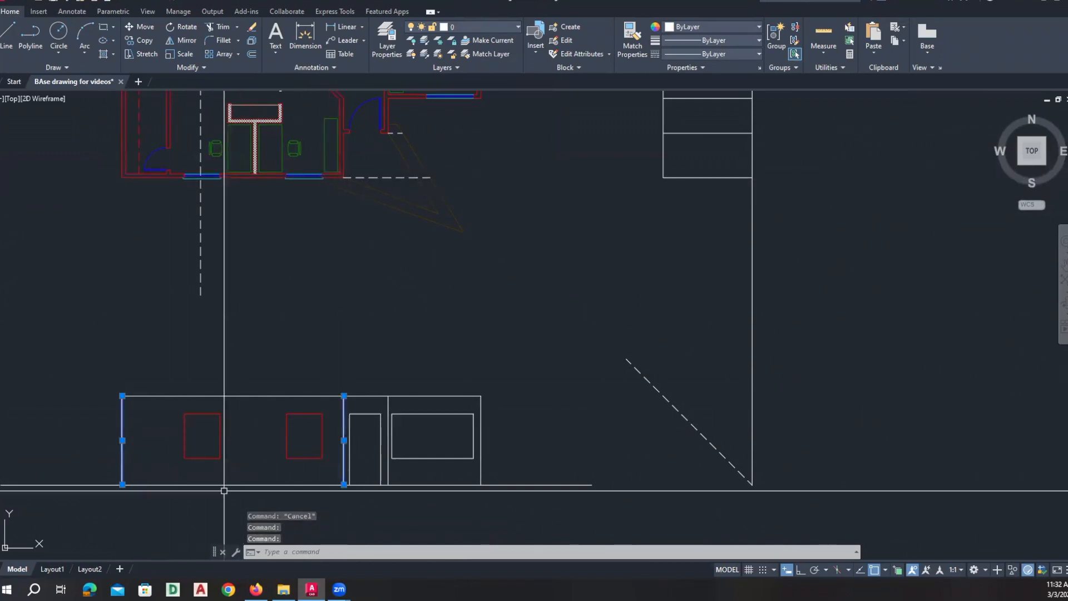
Step: Assign the two vertical edges of the front elevation's wall around the square windows to layer A-ELEV-03
click(492, 28)
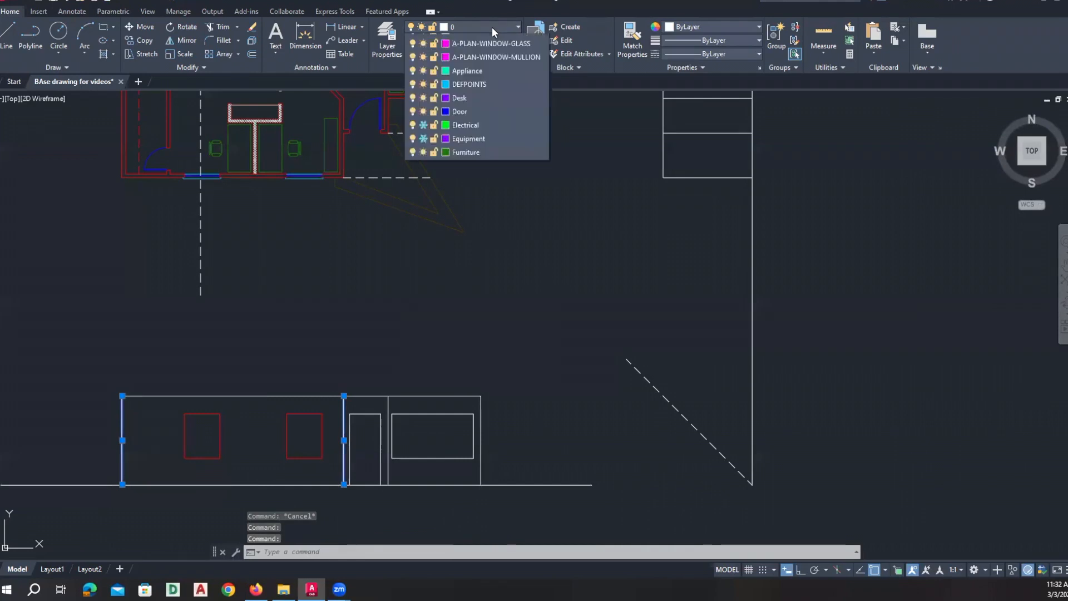
click(481, 113)
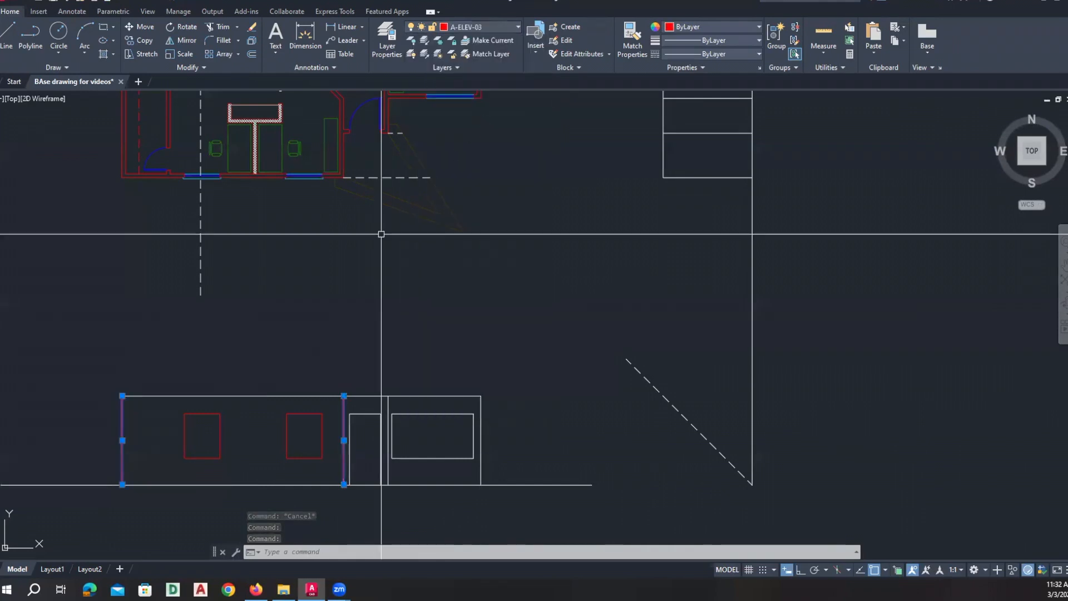
key(Escape)
click(250, 396)
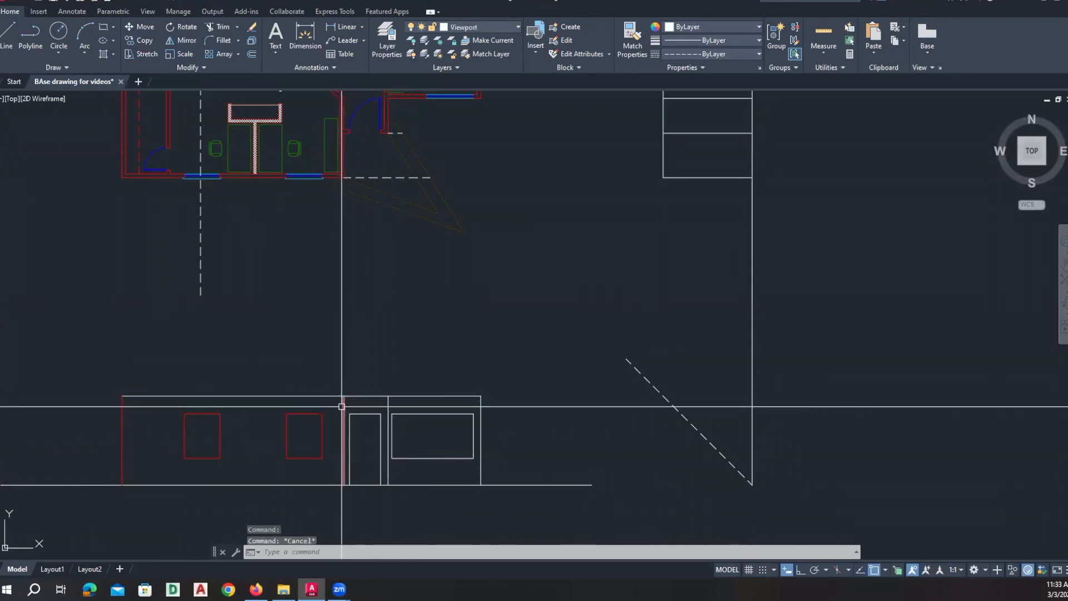
Step: Try to shorten the front elevation's roof line to the edge of the projecting wall, and undo the stretch
scroll(334, 398, up, 3)
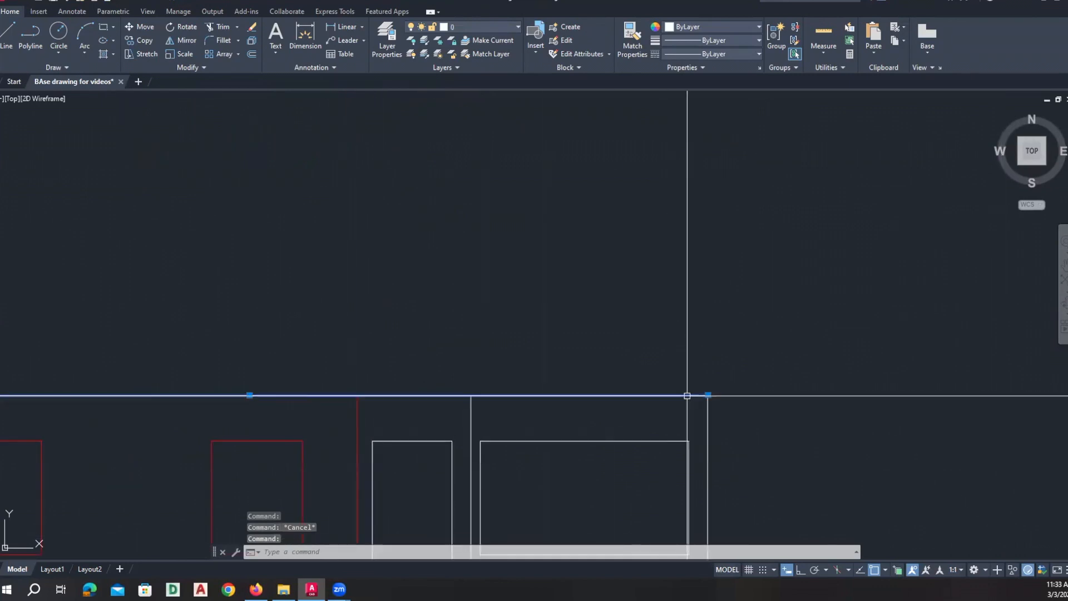
click(707, 395)
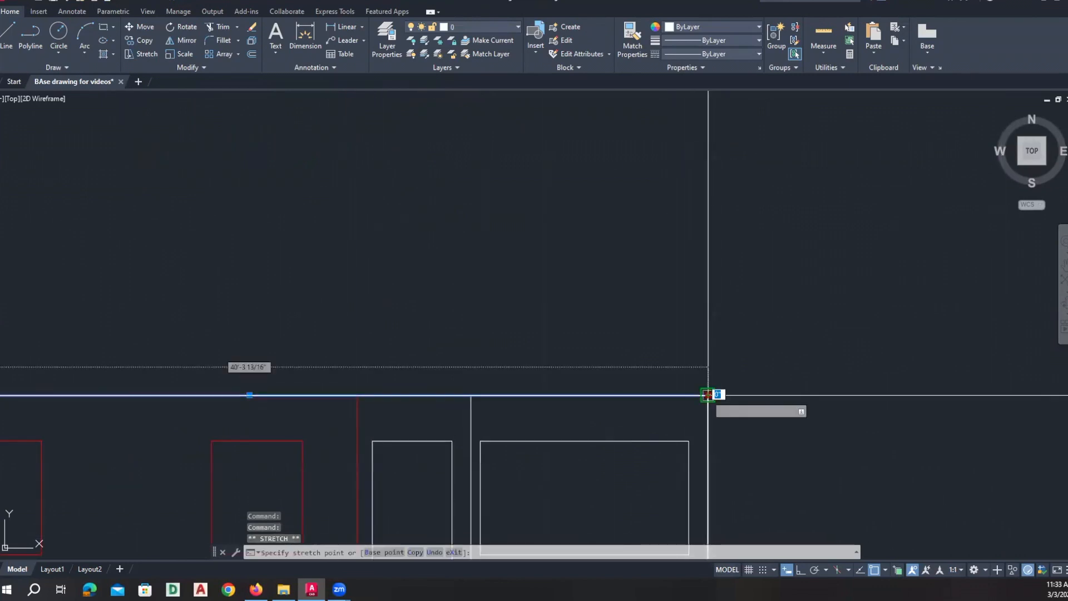
key(Escape)
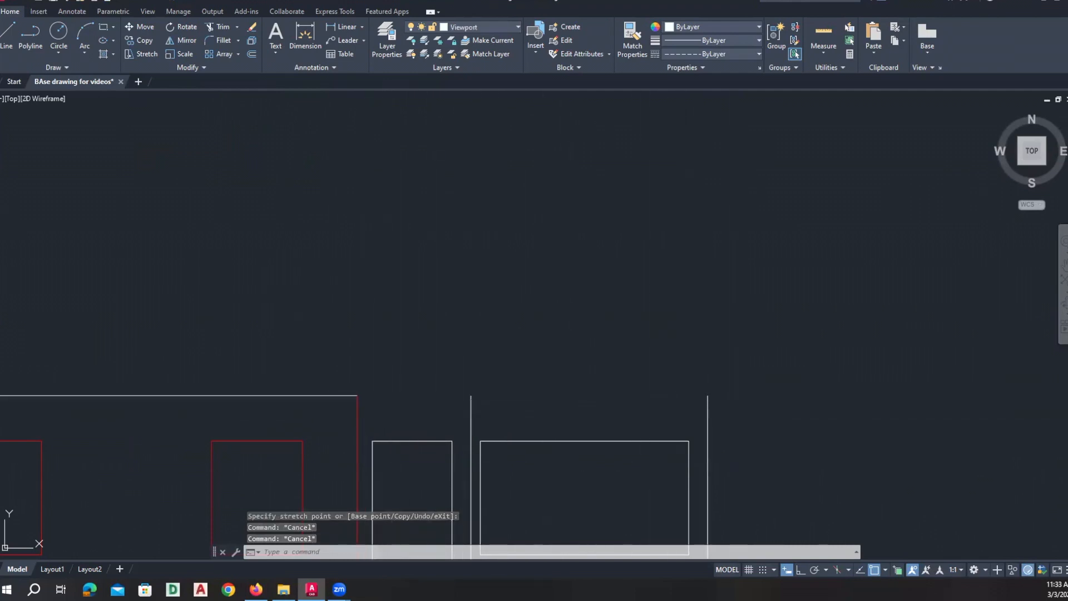
key(ctrl+z)
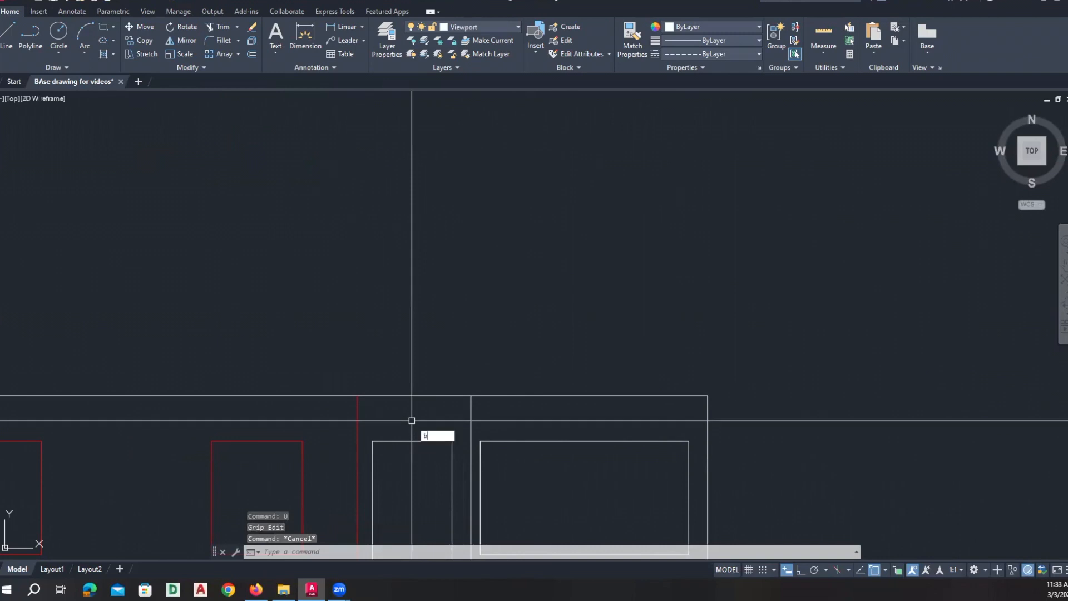
Step: Break the front elevation's roof line at the projecting wall's right edge and stretch the cut end back to the corner
text(r)
key(Return)
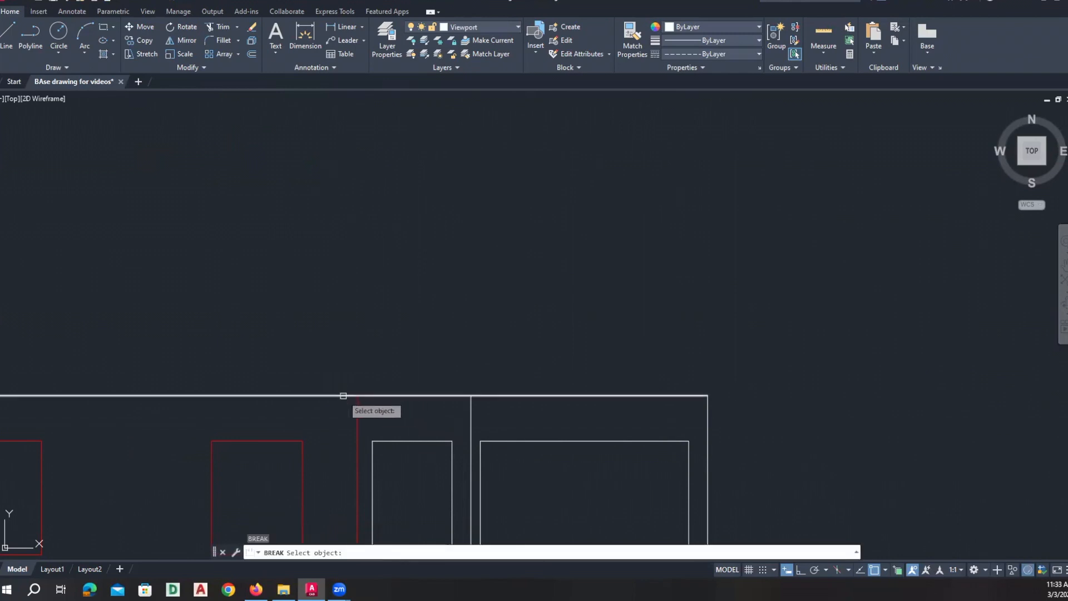
click(343, 395)
click(358, 395)
key(Escape)
click(346, 401)
click(343, 393)
click(344, 395)
key(Escape)
key(Escape)
scroll(407, 423, down, 4)
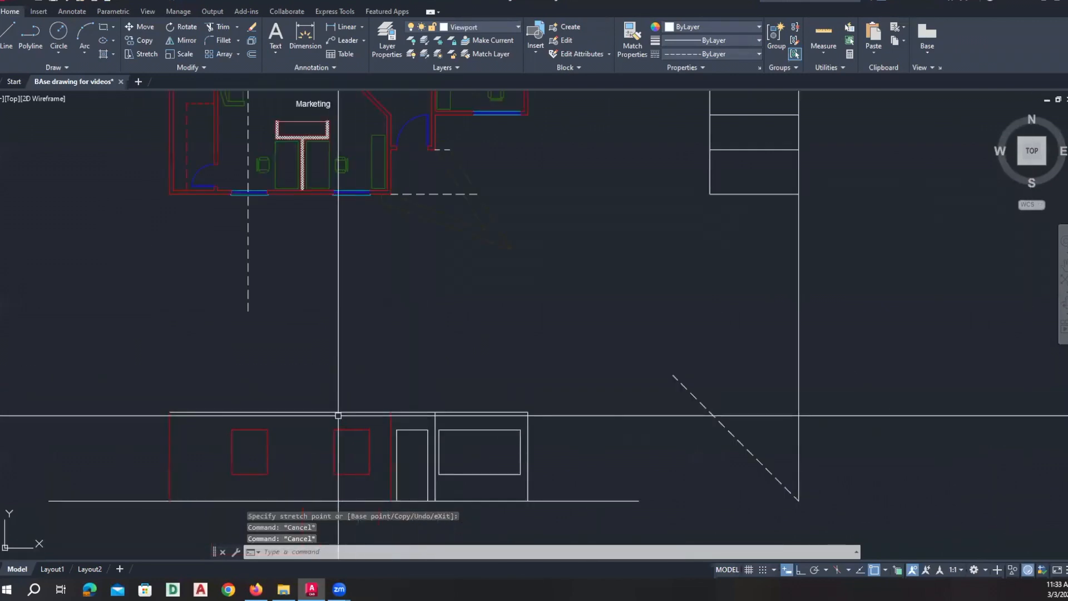
Step: Match the projecting wall's roof line segment to the properties of the wall's red vertical edge
click(632, 38)
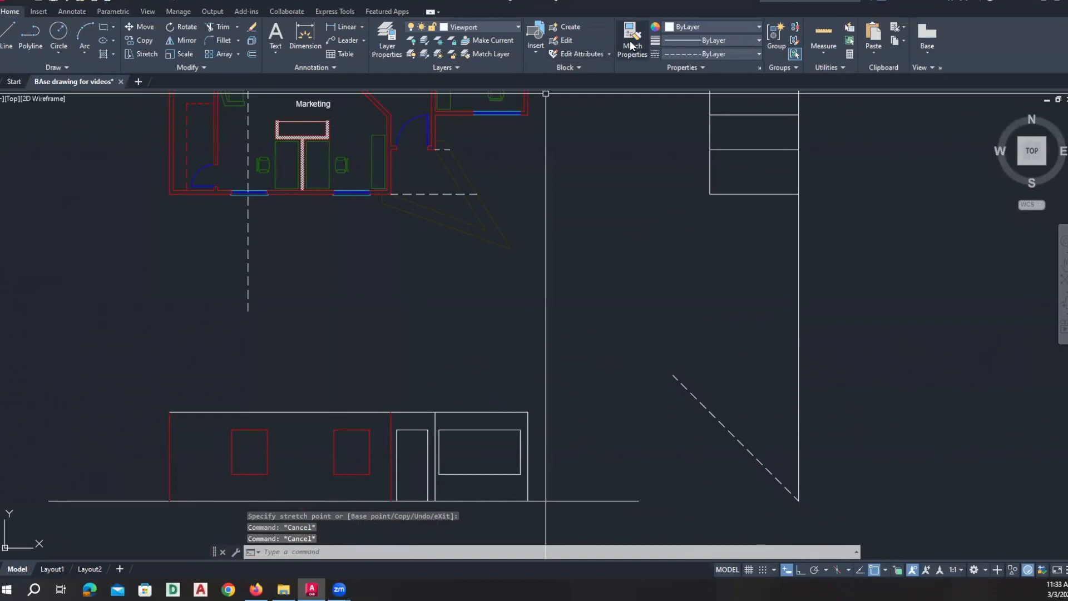
click(391, 422)
click(377, 412)
key(Return)
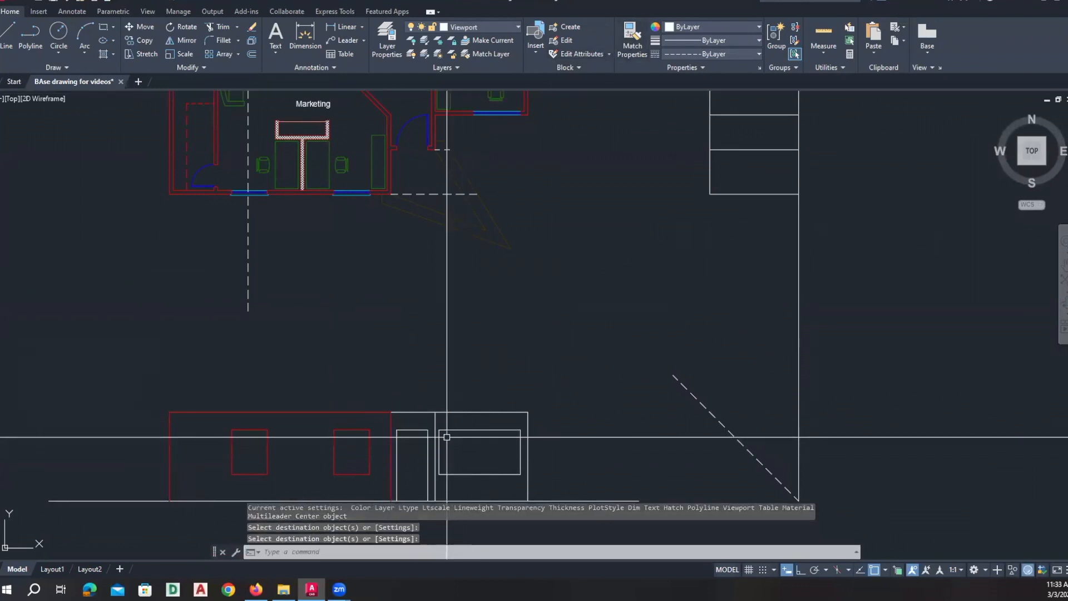
Step: Shorten the remaining roof line so it starts at the vertical wall edge between the door and the large window
click(445, 412)
scroll(434, 431, up, 5)
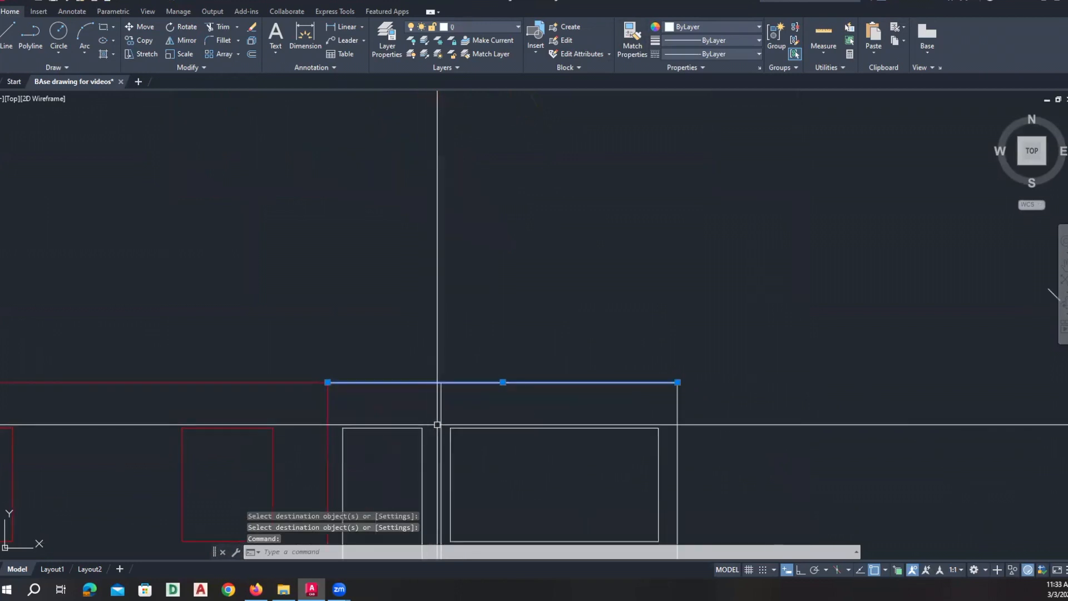
click(327, 383)
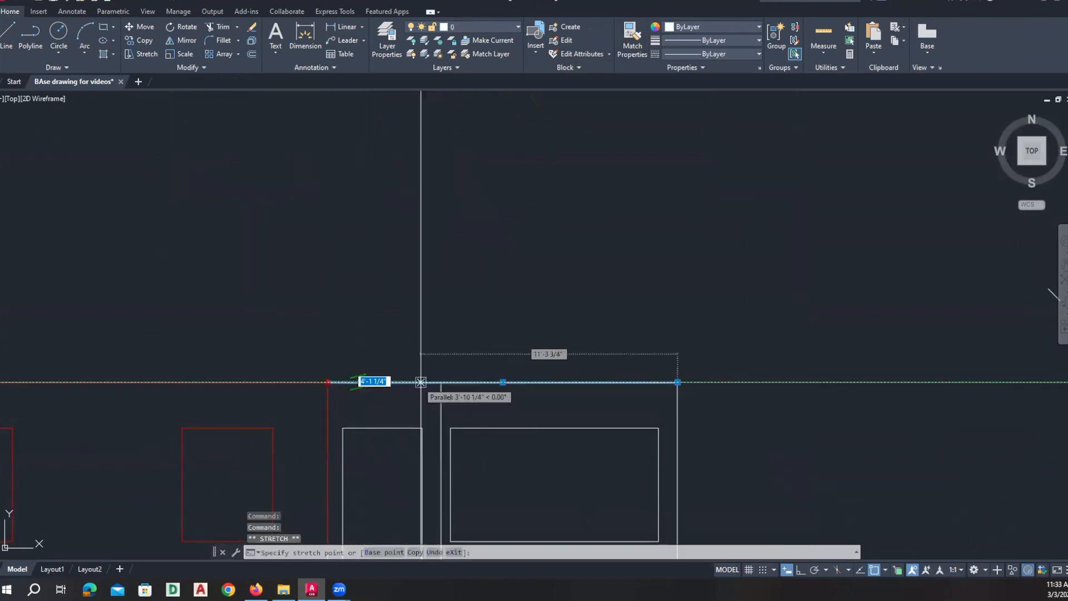
key(Escape)
key(Escape)
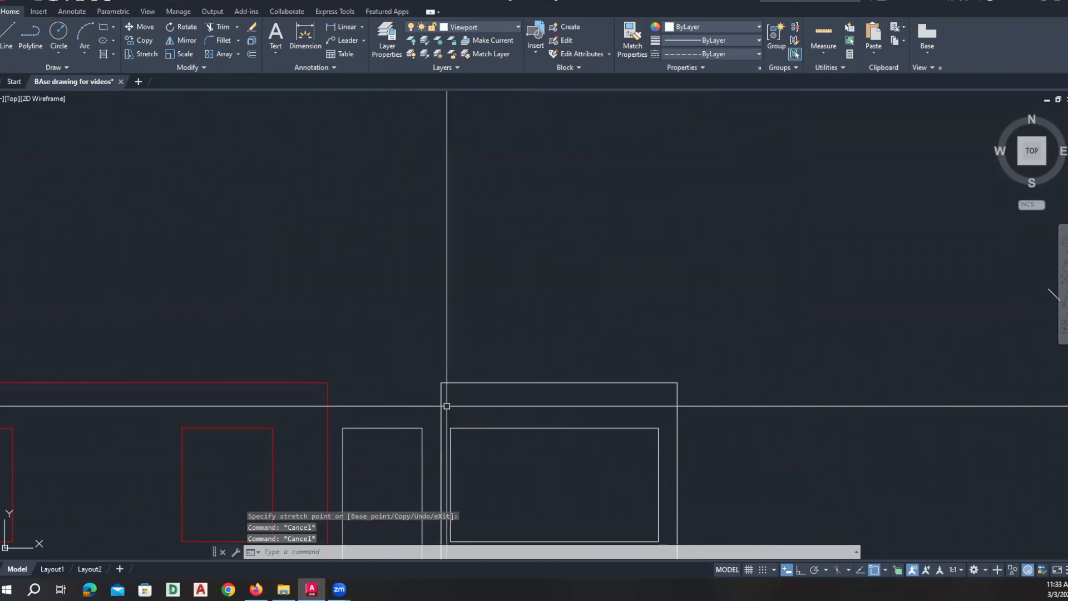
Step: Draw a roof line above the door from the shortened line's end to the projecting wall's top corner
text(l)
key(Return)
click(441, 382)
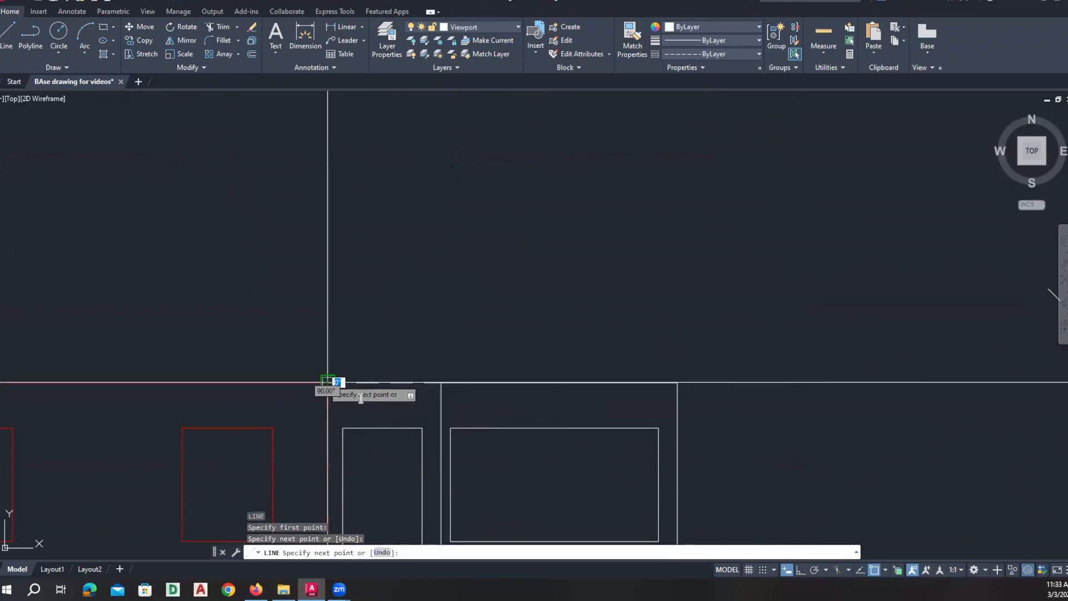
key(Escape)
key(Escape)
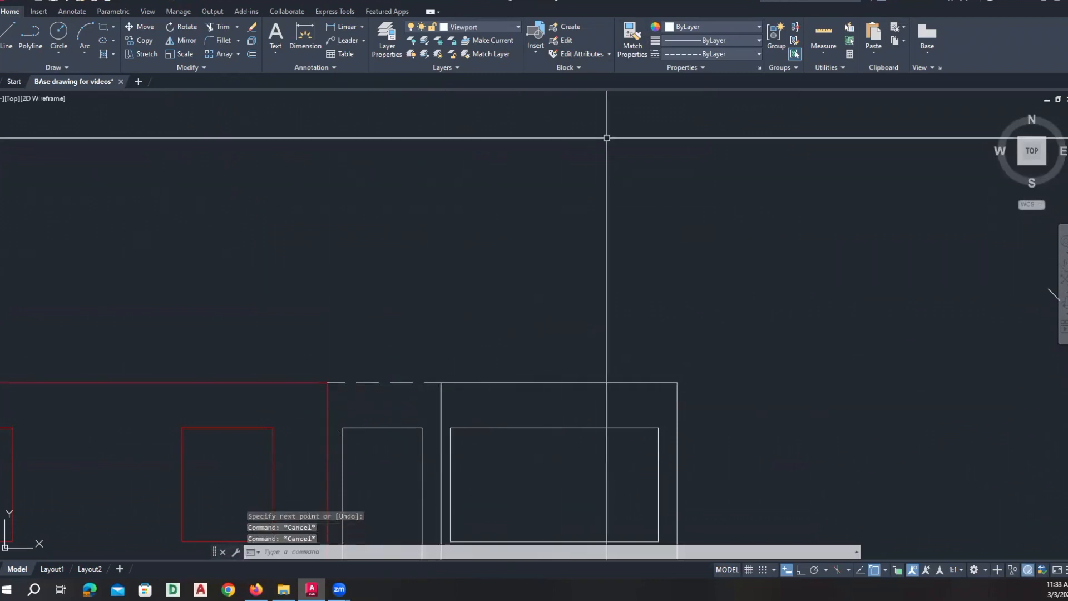
Step: Assign the roof line above the door and the adjoining vertical wall edge to layer A-ELEV-02
click(445, 409)
click(427, 405)
click(421, 397)
click(409, 363)
scroll(413, 354, down, 2)
scroll(413, 355, down, 3)
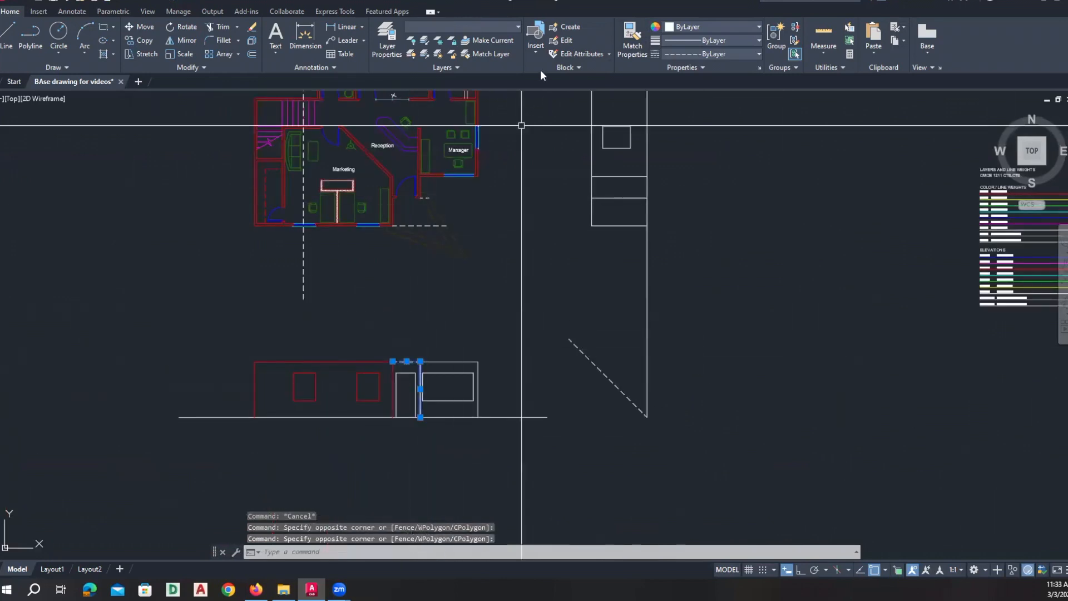
click(512, 26)
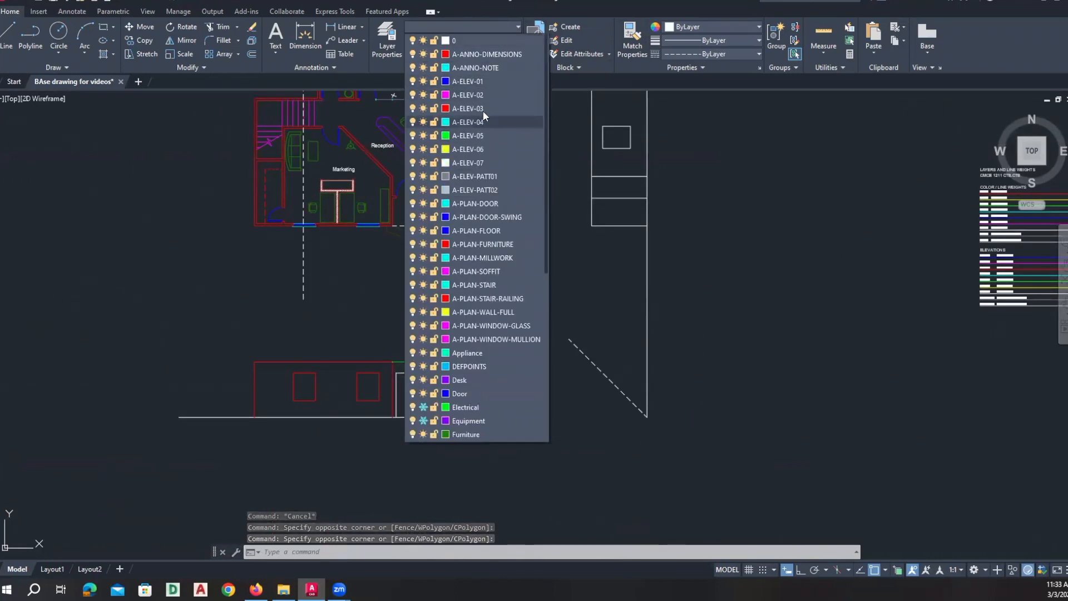
click(485, 95)
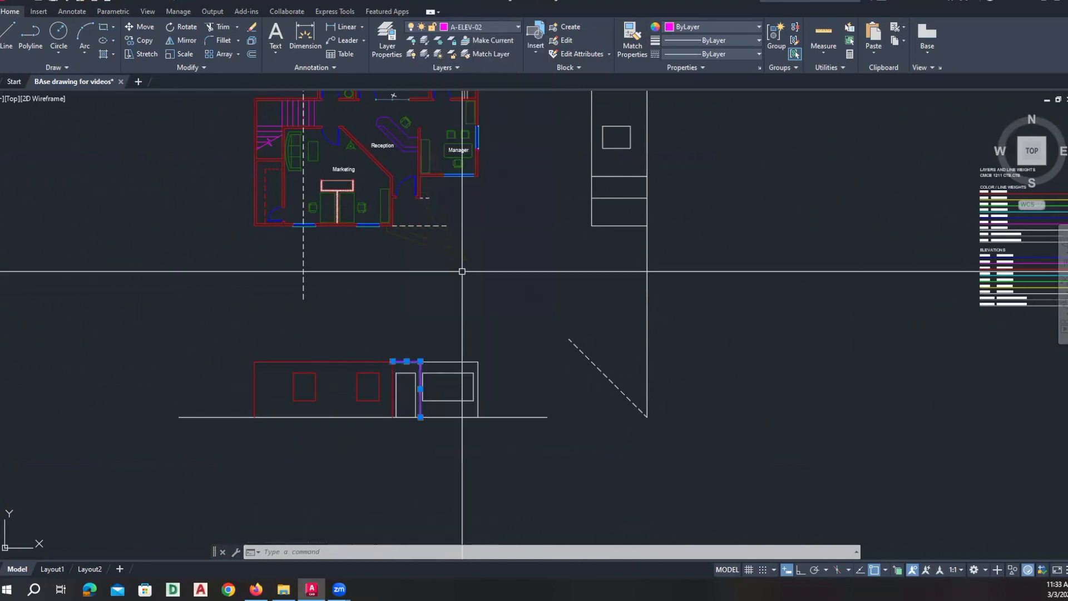
scroll(420, 374, up, 5)
key(Escape)
key(Escape)
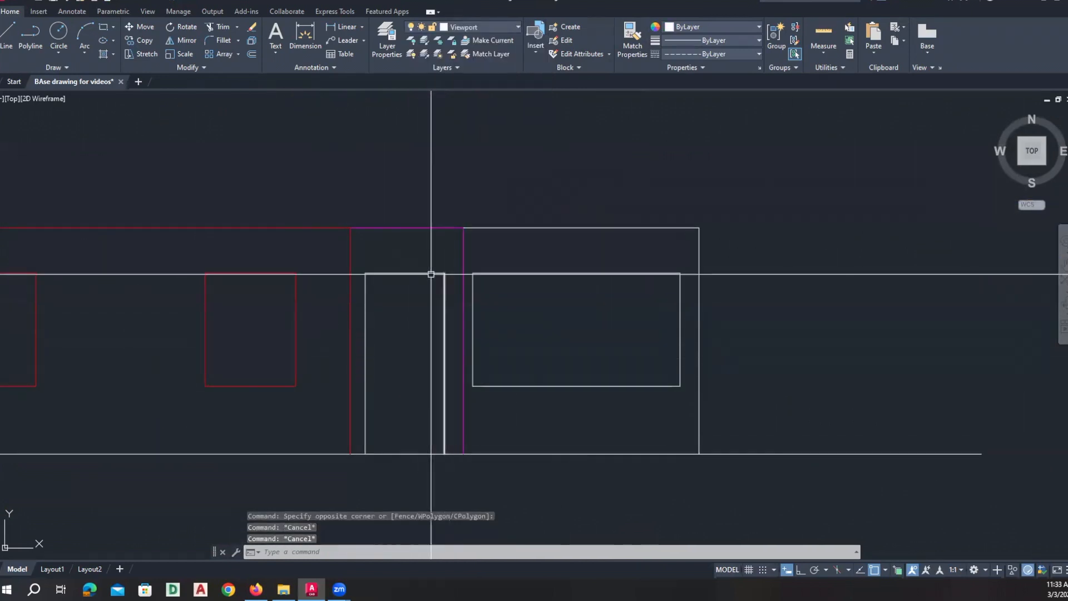
Step: Match the door outline's properties to those of the magenta roof line above it
click(628, 34)
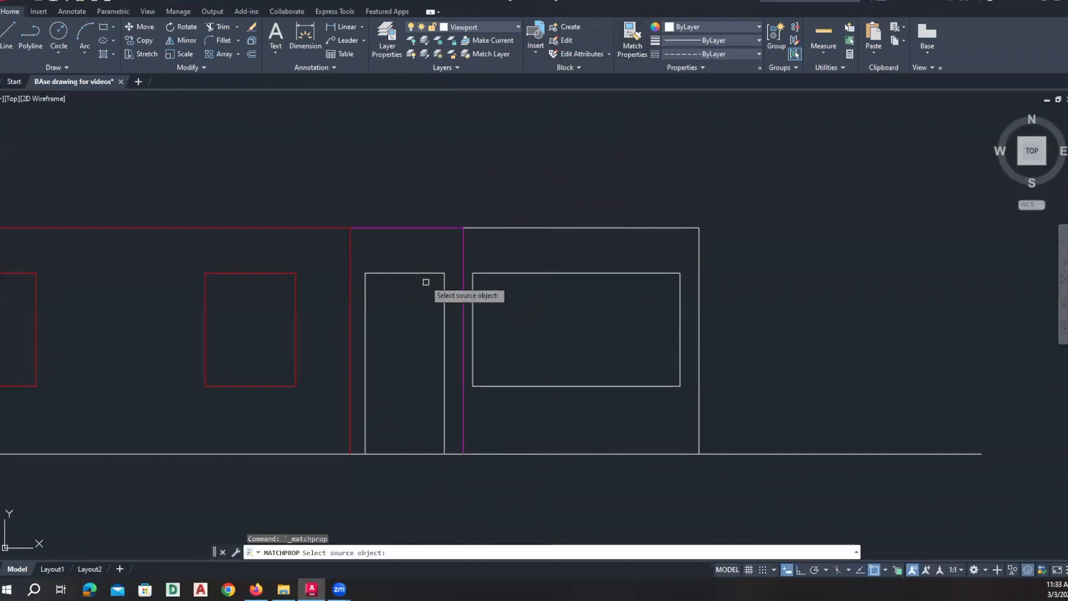
click(431, 228)
click(454, 257)
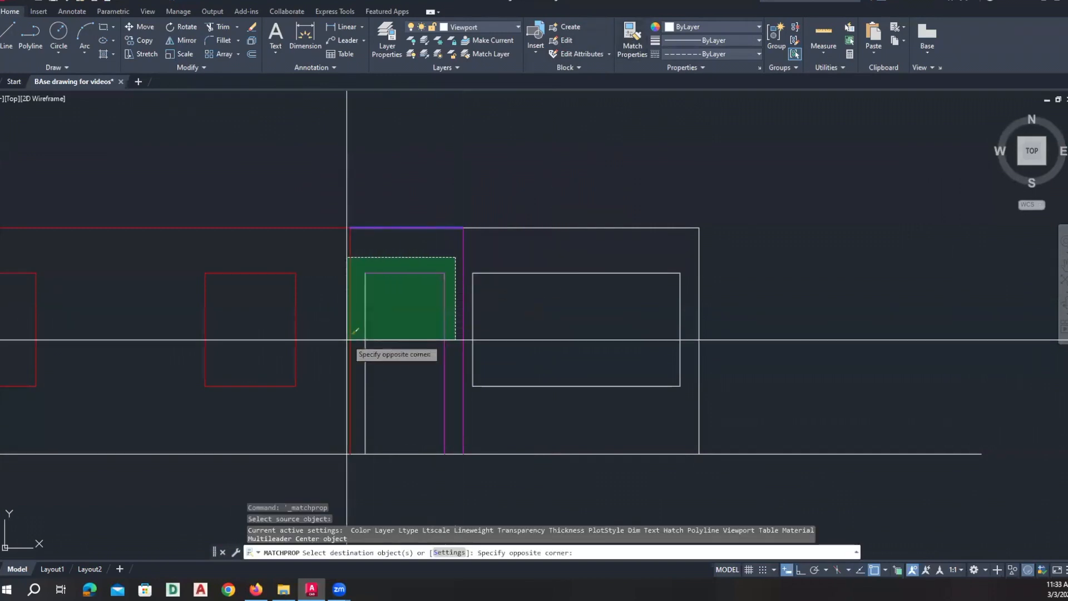
click(359, 342)
key(Return)
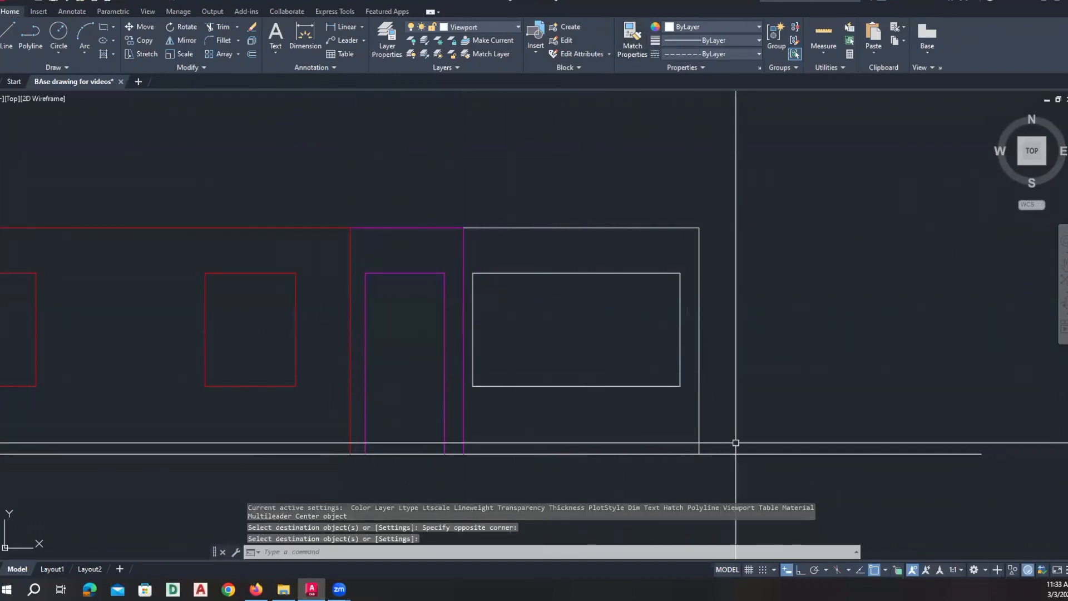
Step: Assign the rearmost wall's roof line, its outer edge and all four sides of the large window to layer A-ELEV-01
click(696, 442)
click(640, 287)
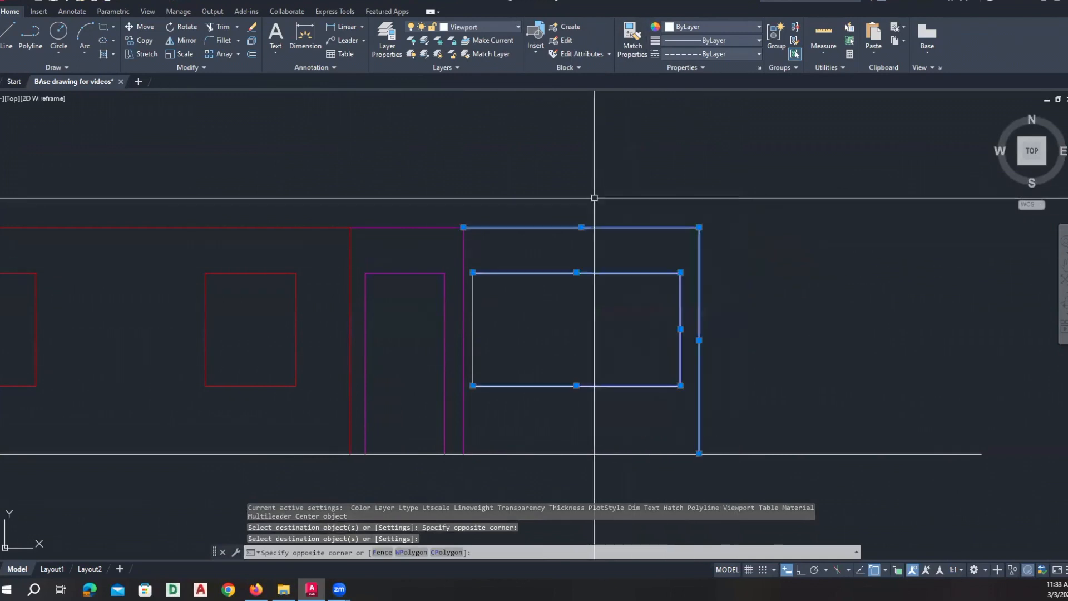
click(459, 29)
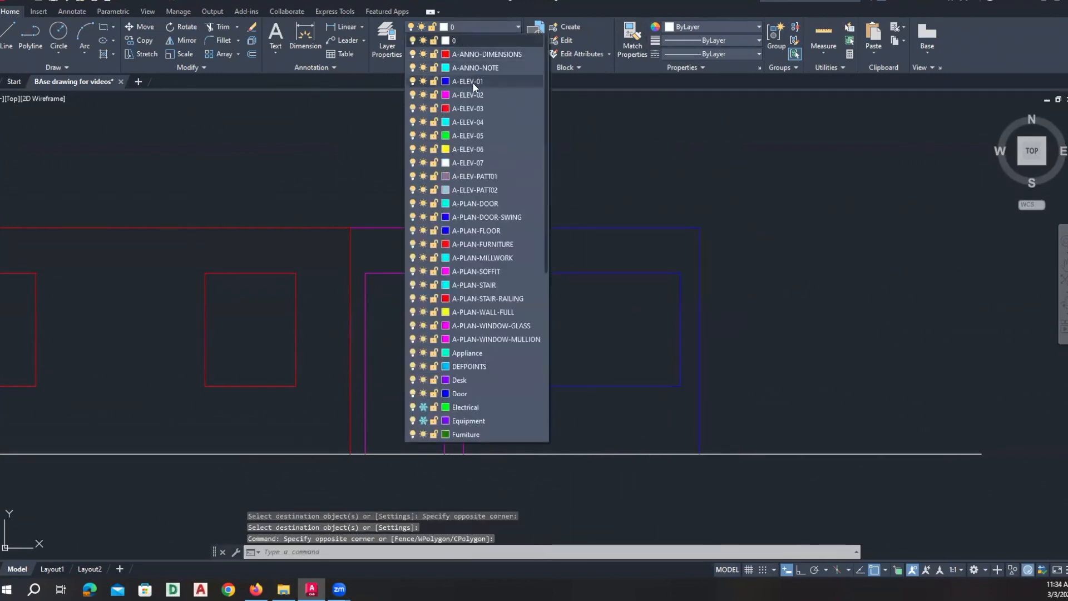
click(473, 82)
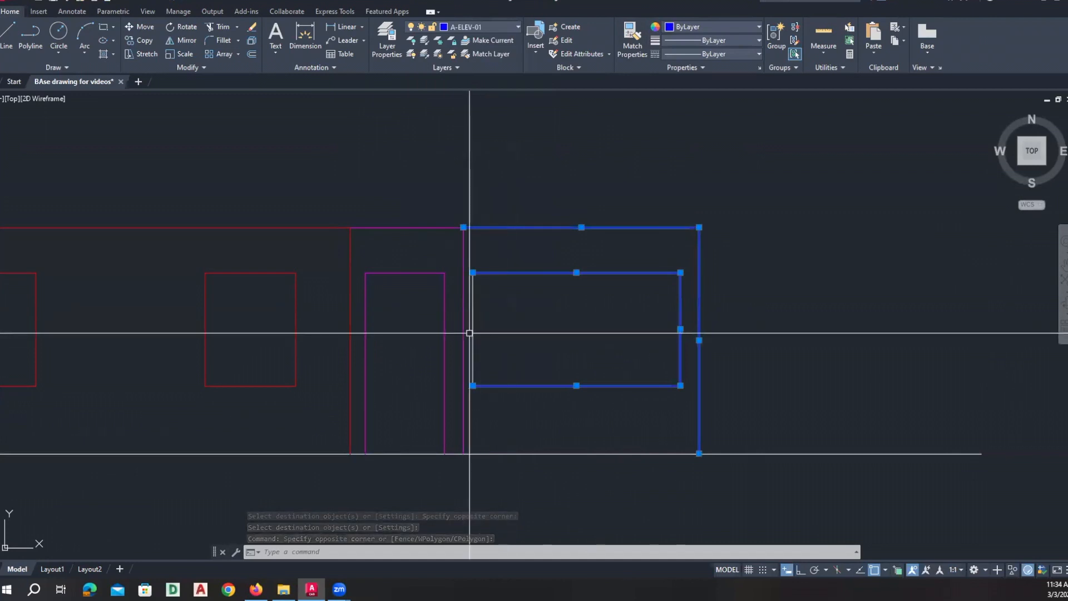
key(Escape)
key(Escape)
click(503, 25)
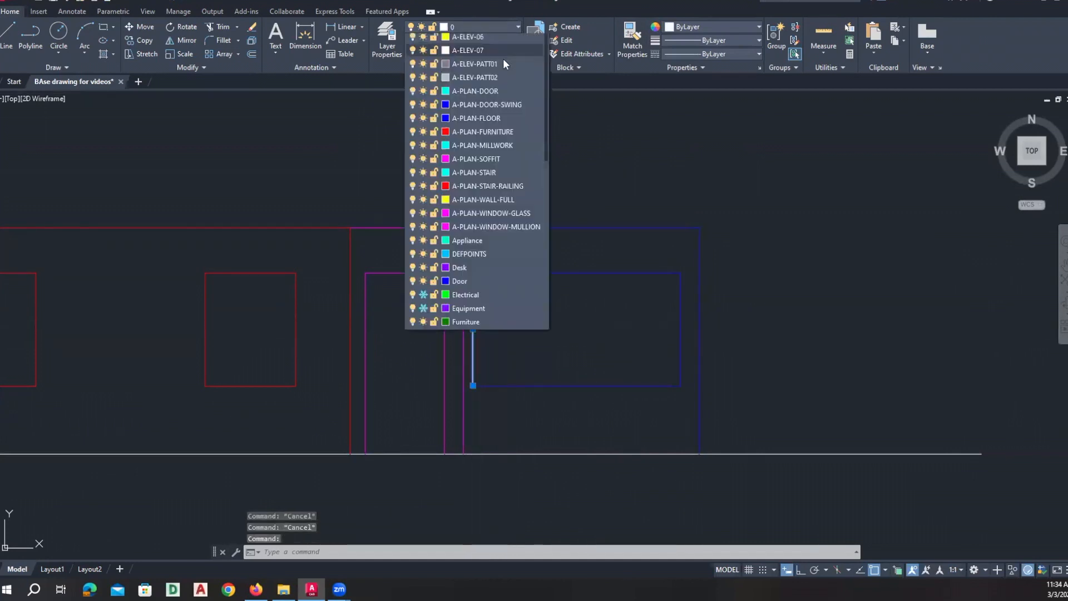
click(499, 82)
scroll(507, 238, down, 4)
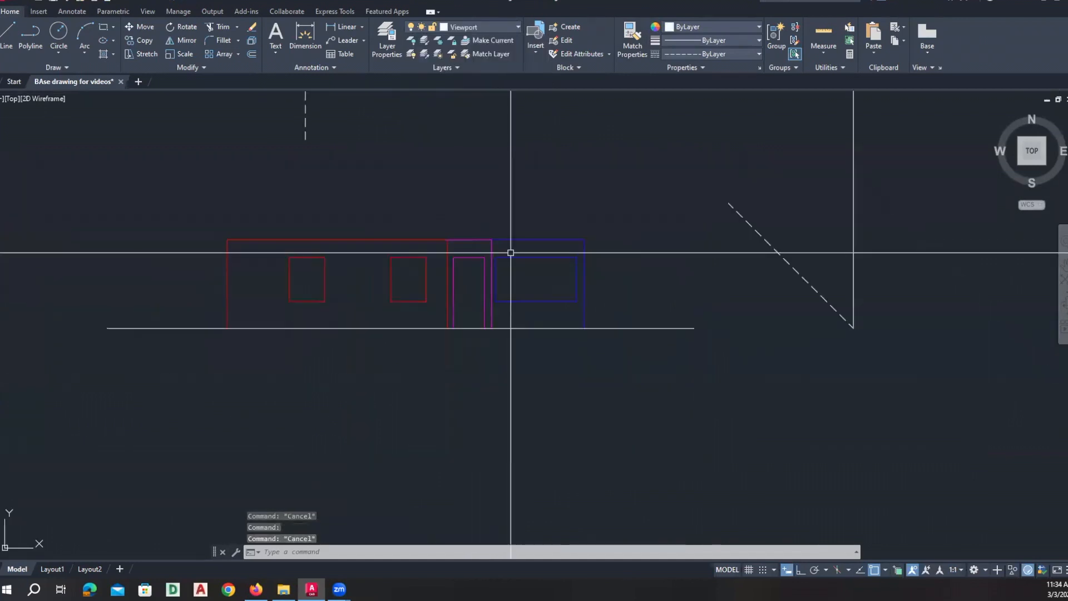
Step: Offset the four sides of the leftmost square window outward by 4 inches on the front elevation
scroll(525, 363, down, 2)
middle_drag(527, 334, 517, 399)
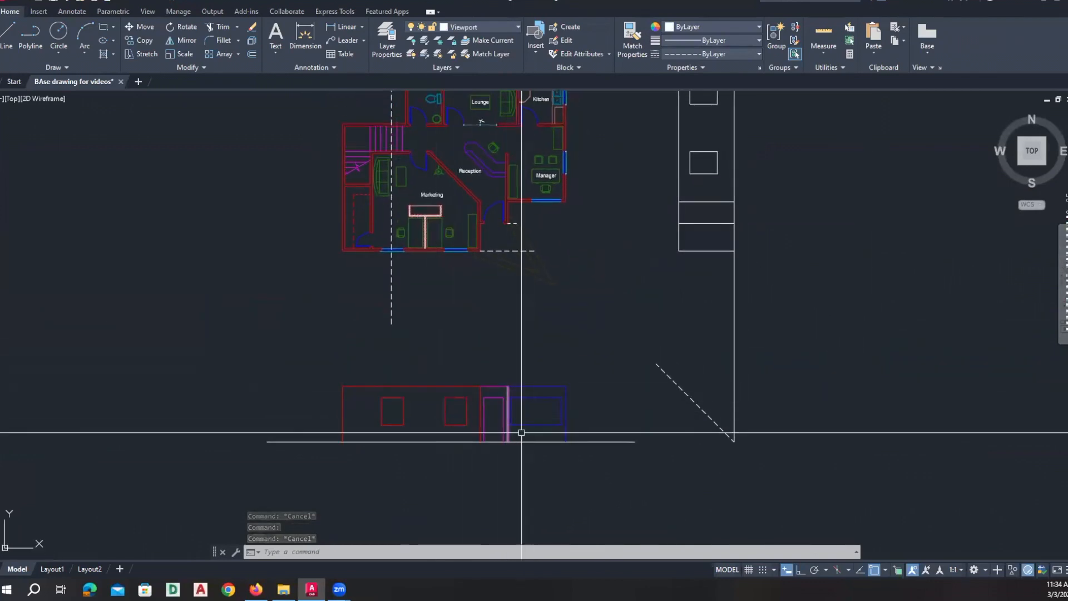
scroll(500, 441, up, 2)
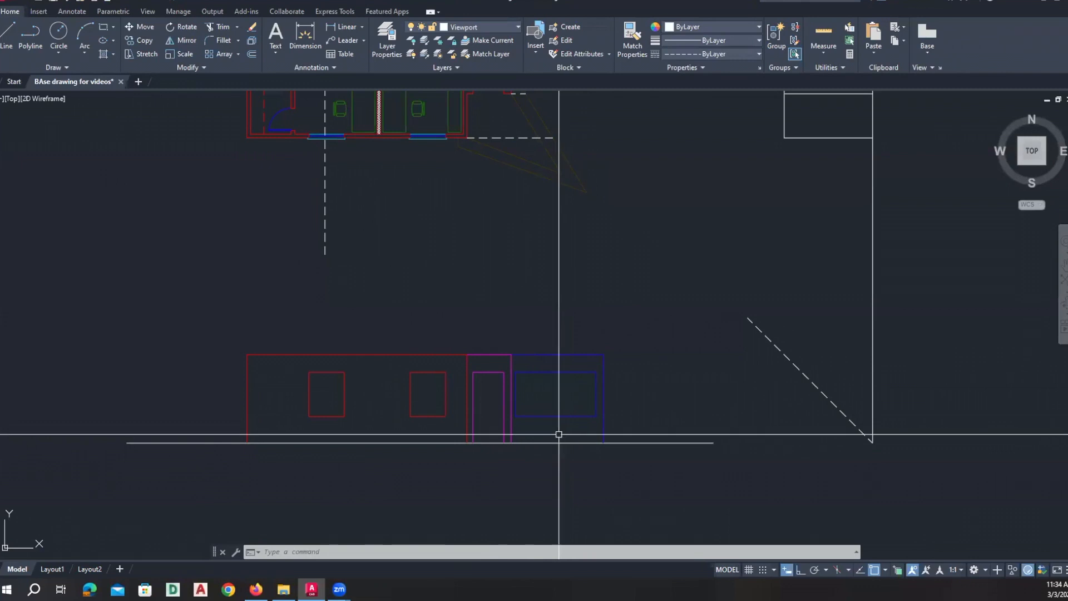
scroll(305, 398, up, 6)
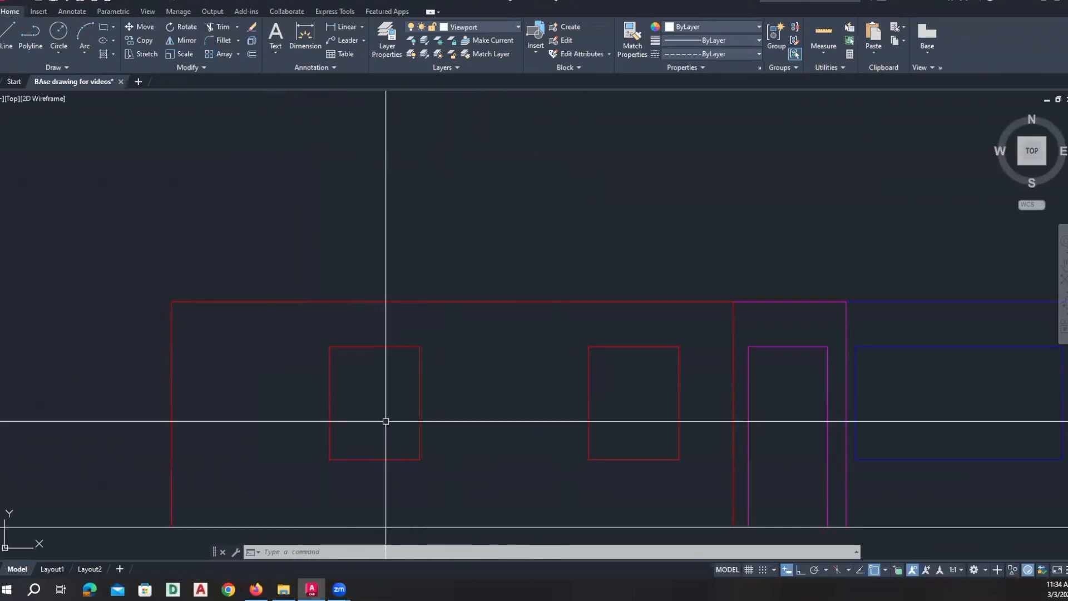
scroll(386, 422, up, 2)
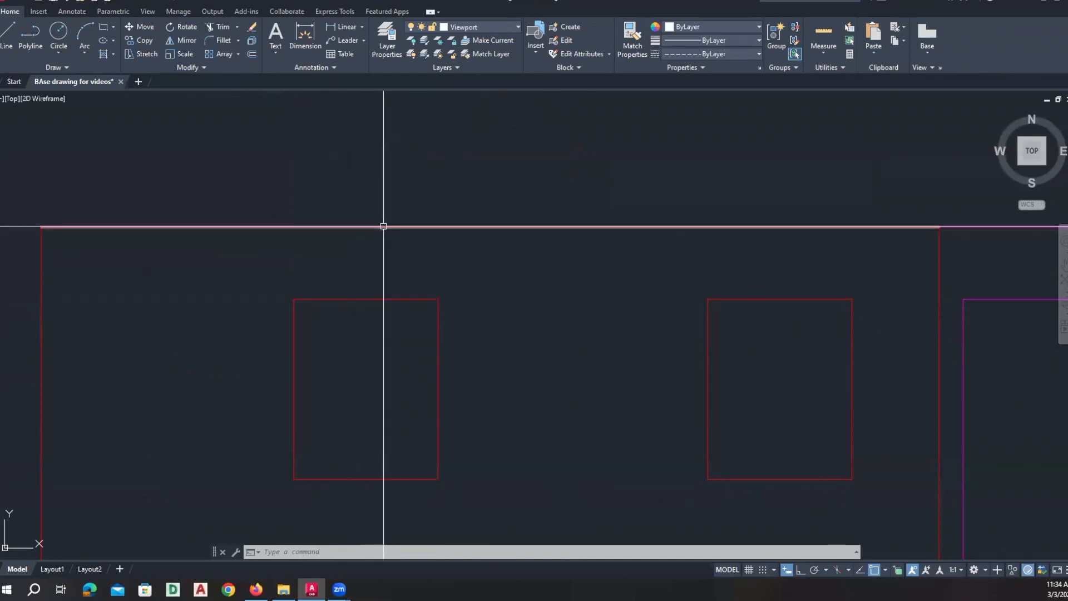
text(o)
key(Return)
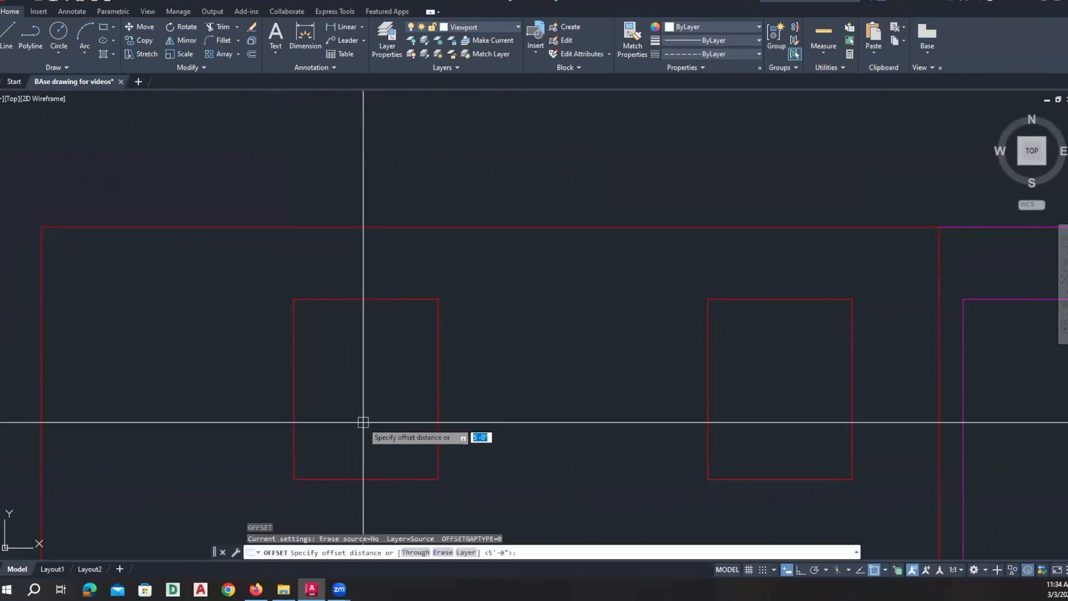
text(4)
key(Return)
click(294, 320)
click(286, 310)
click(311, 299)
click(344, 286)
click(435, 349)
click(453, 426)
click(400, 482)
click(389, 498)
key(Escape)
Step: Fillet the four offset lines around the leftmost square window with radius 0 to close the frame's corners
text(f)
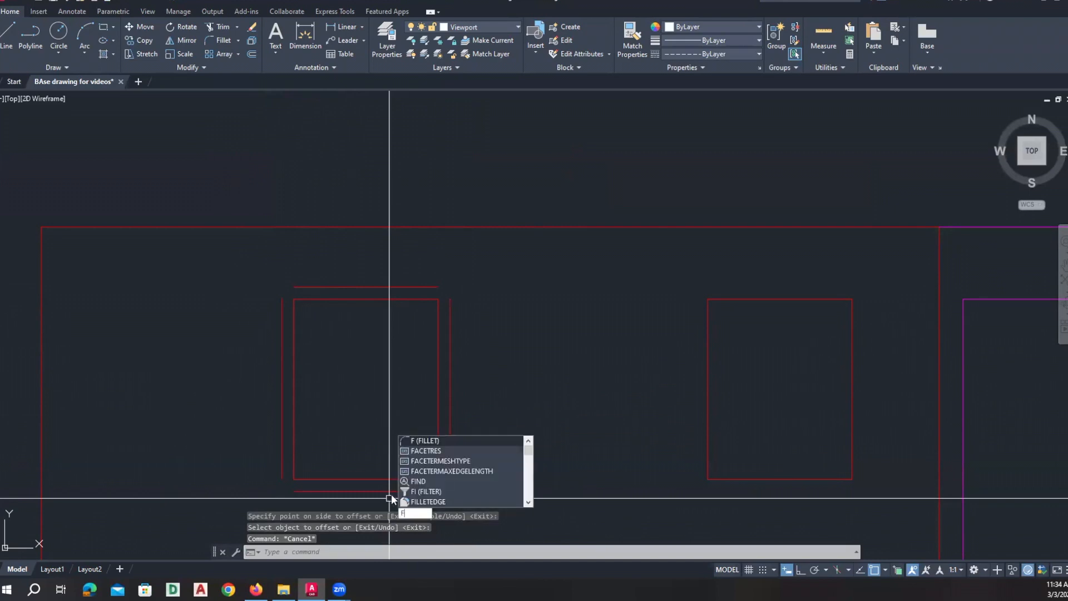
key(Return)
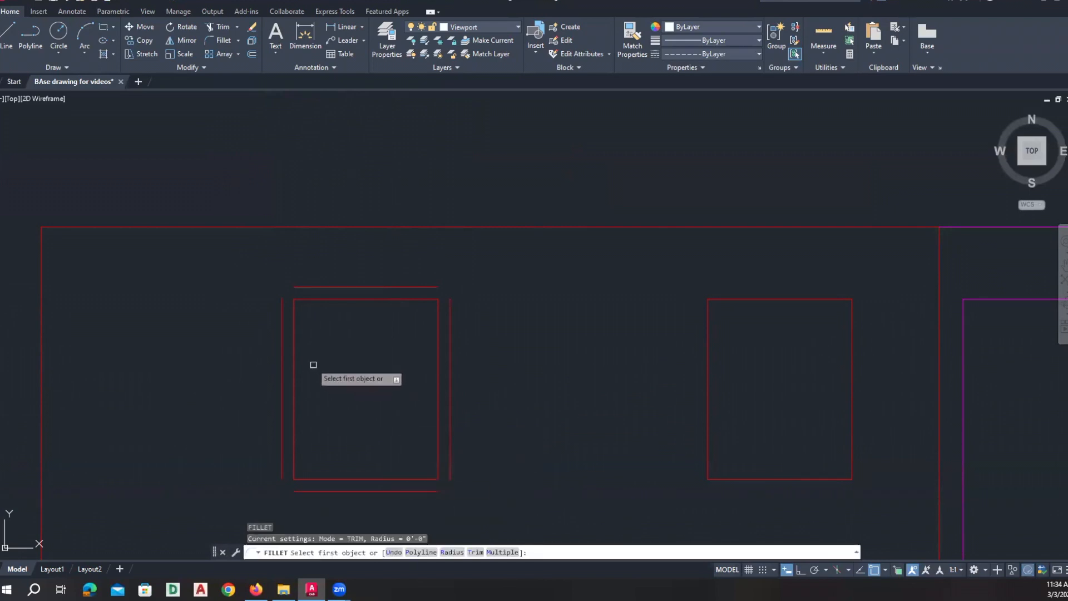
click(280, 296)
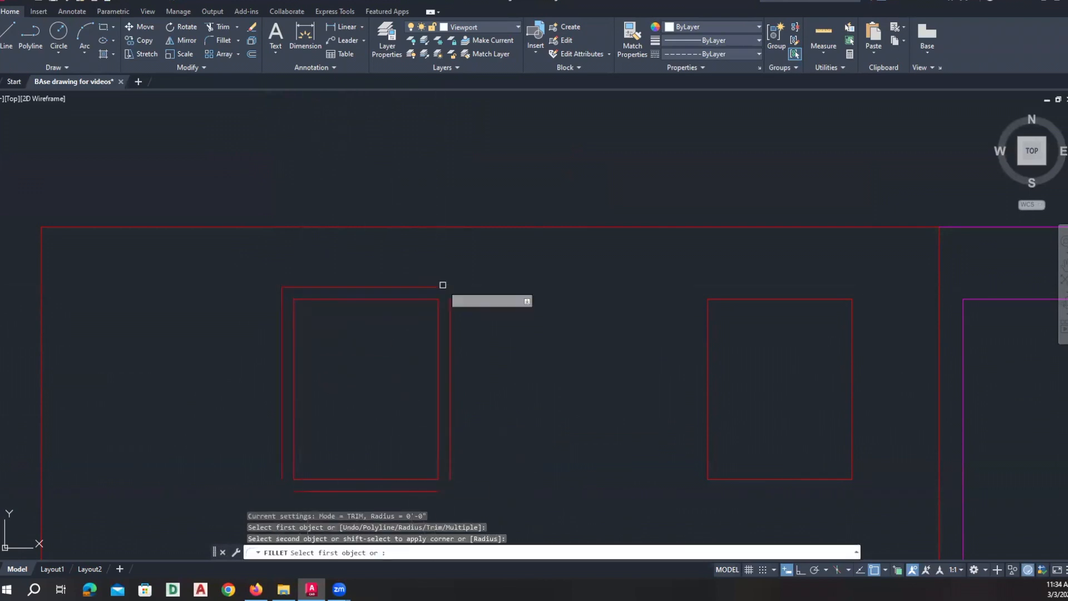
click(448, 304)
key(Return)
click(450, 474)
click(437, 489)
key(Return)
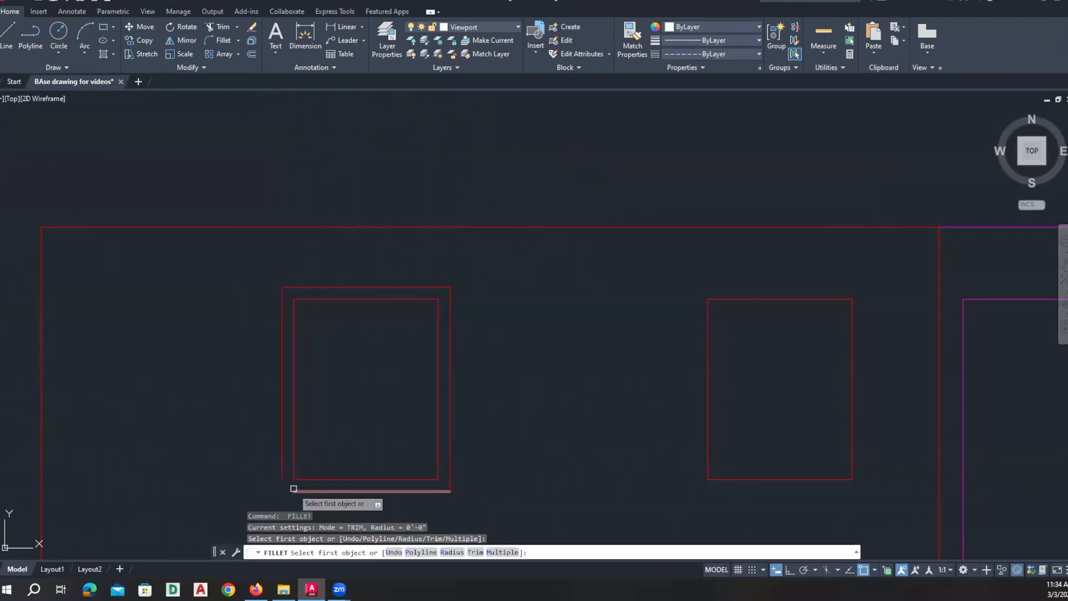
click(294, 489)
click(282, 467)
key(Return)
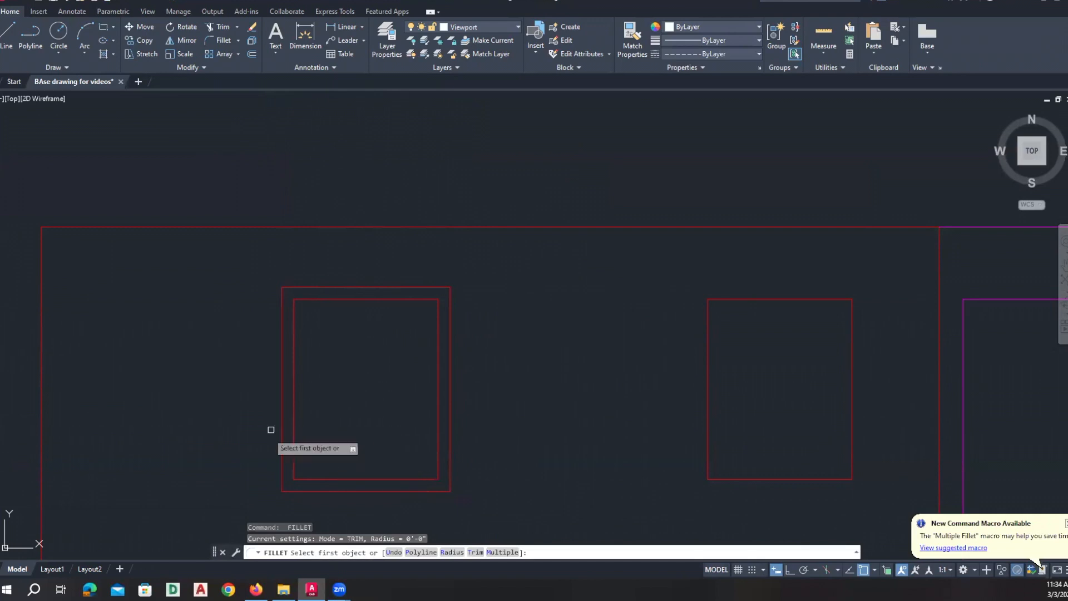
Step: Offset the top edge of the leftmost window's frame inward three times at 1-inch spacing
key(Escape)
key(Escape)
scroll(299, 288, up, 4)
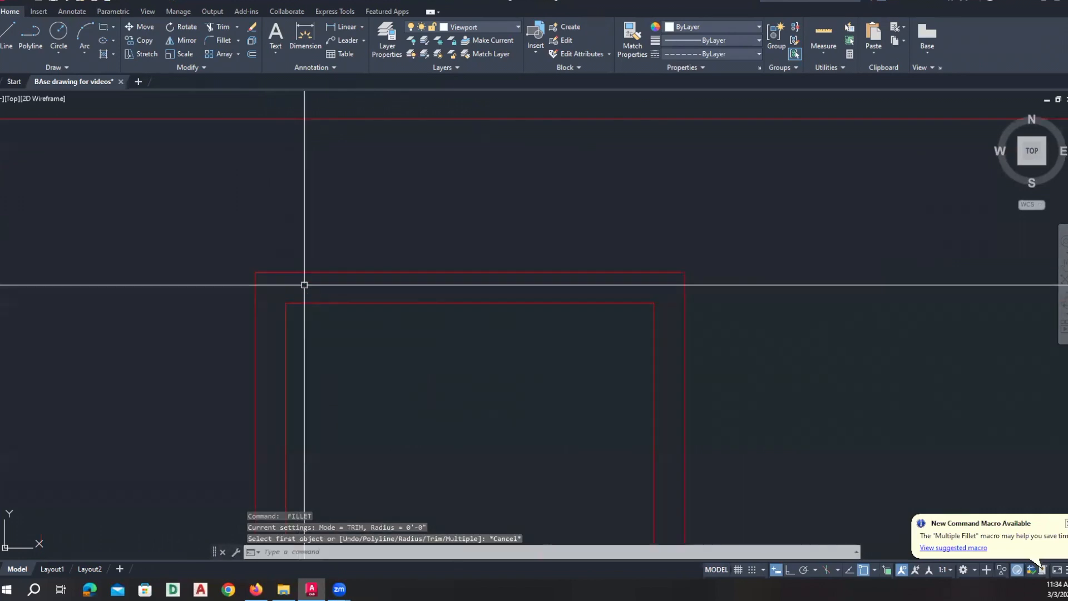
text(o)
key(Return)
text(1)
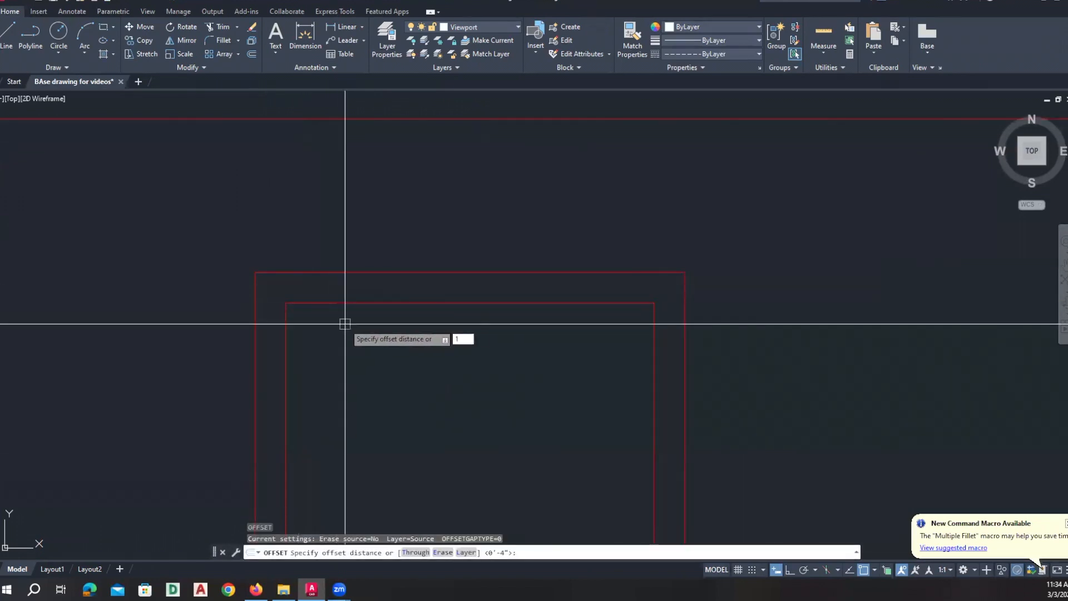
key(Return)
click(357, 272)
click(356, 277)
click(358, 279)
click(358, 288)
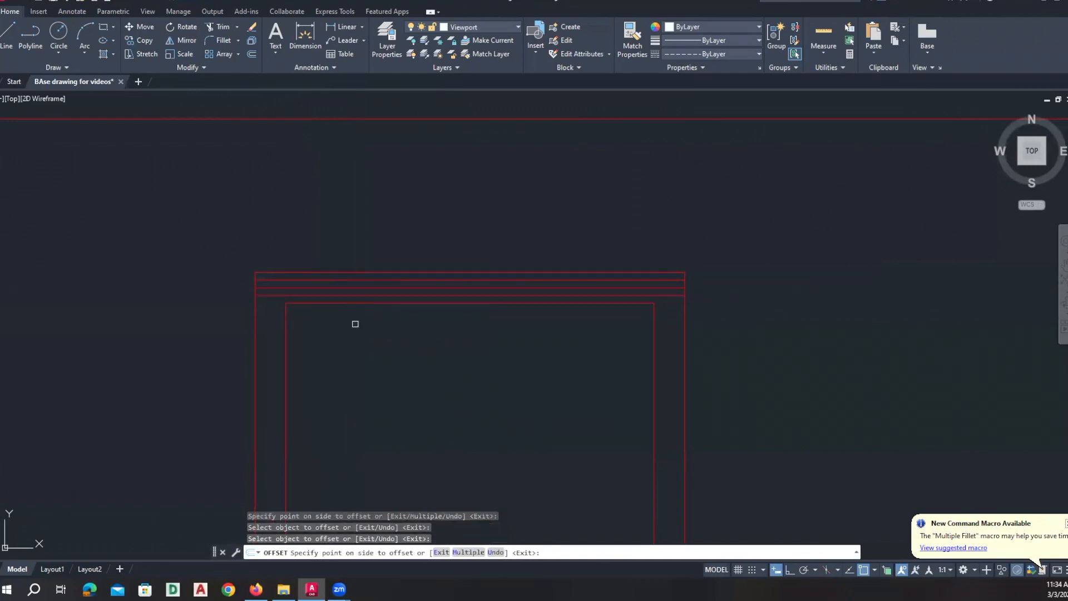
Step: Offset the left and right outer edges of the leftmost window's frame inward three times each at 1-inch spacing
click(255, 323)
click(270, 323)
click(272, 328)
click(297, 328)
click(684, 334)
click(673, 332)
click(676, 326)
click(670, 326)
key(Return)
key(Return)
key(Return)
click(669, 328)
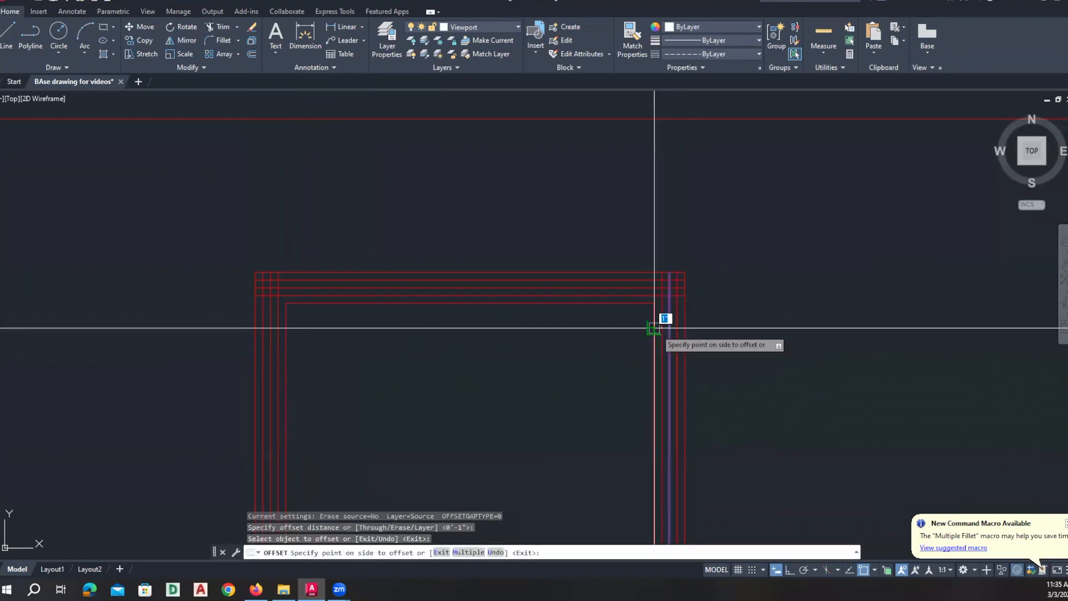
click(654, 328)
scroll(639, 346, down, 3)
scroll(524, 454, up, 5)
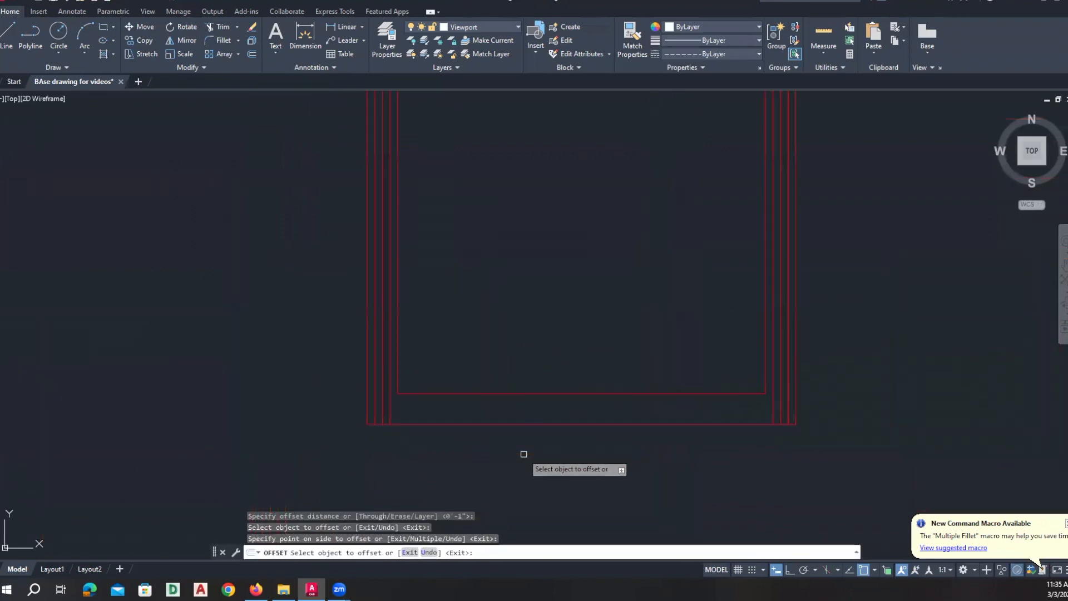
key(Return)
key(Return)
click(522, 423)
click(522, 422)
key(Return)
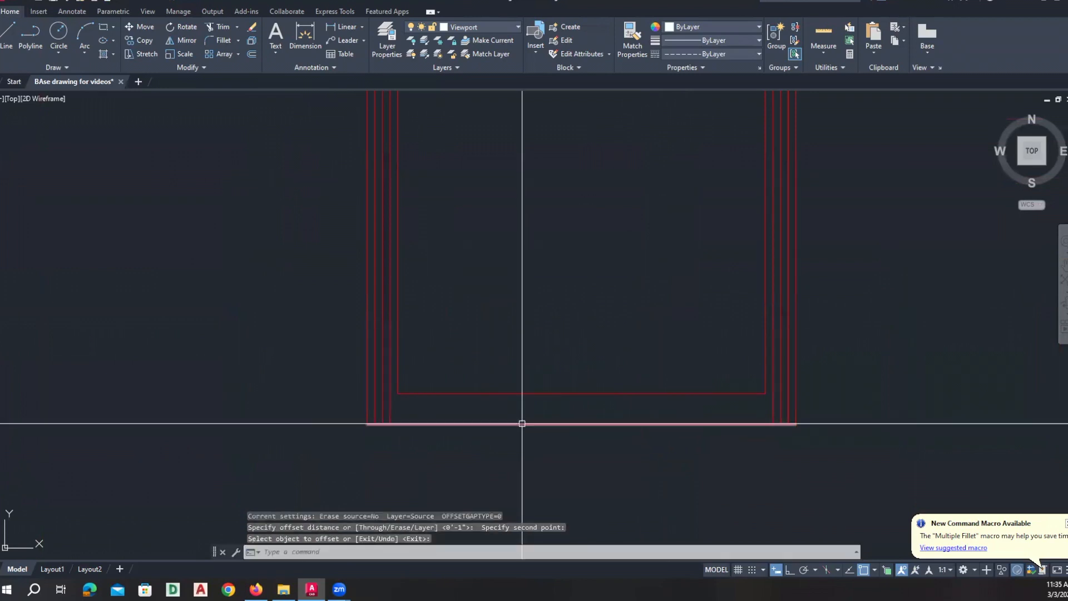
key(Return)
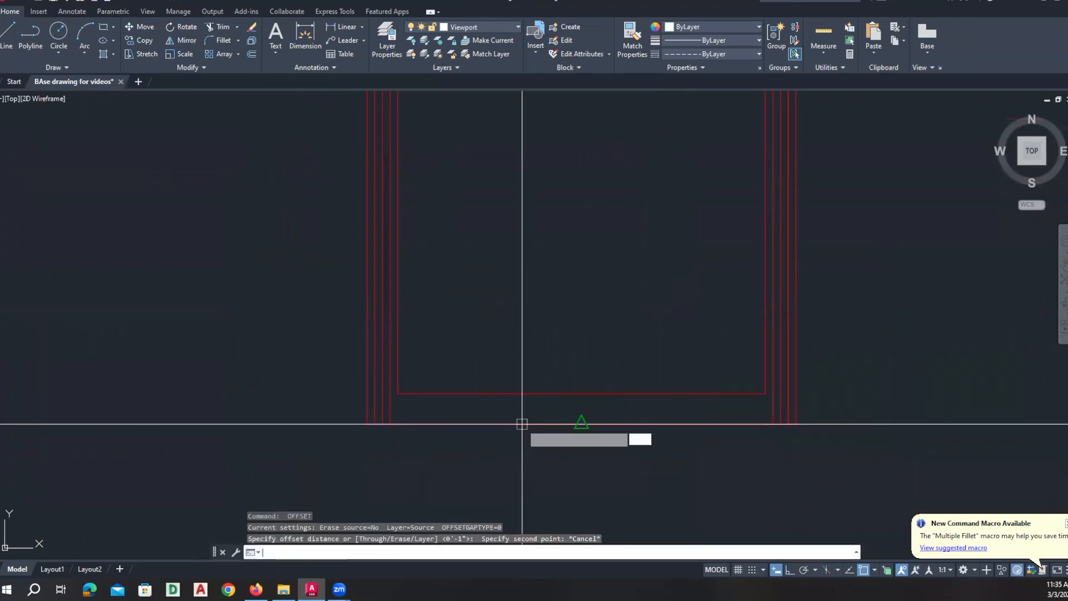
Step: Offset the bottom edge of the leftmost window's frame inward three times at 1-inch spacing
click(522, 424)
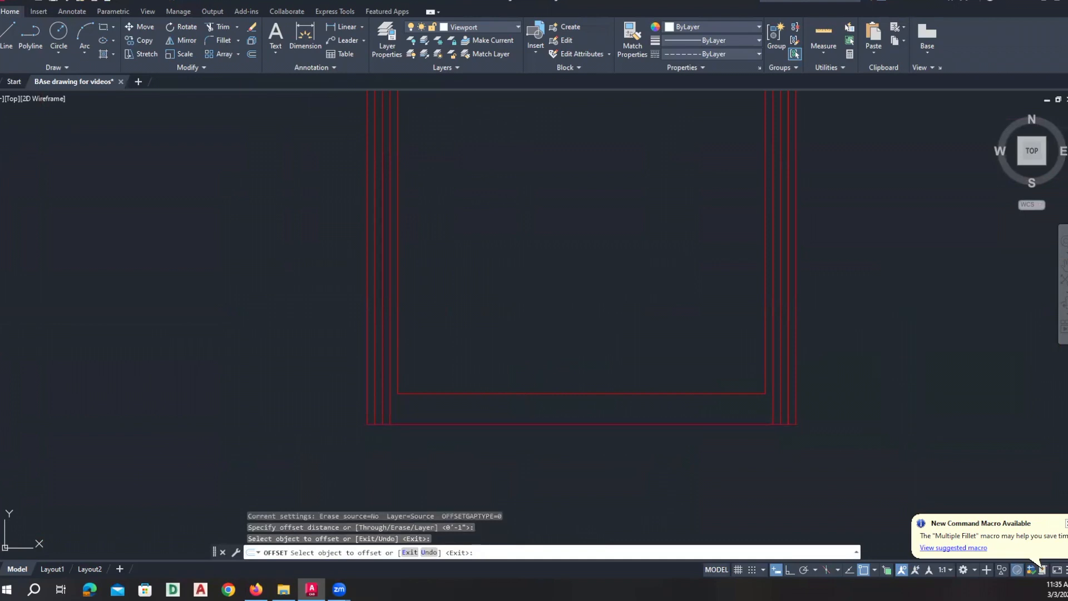
click(522, 424)
click(522, 416)
click(524, 417)
click(524, 411)
click(524, 410)
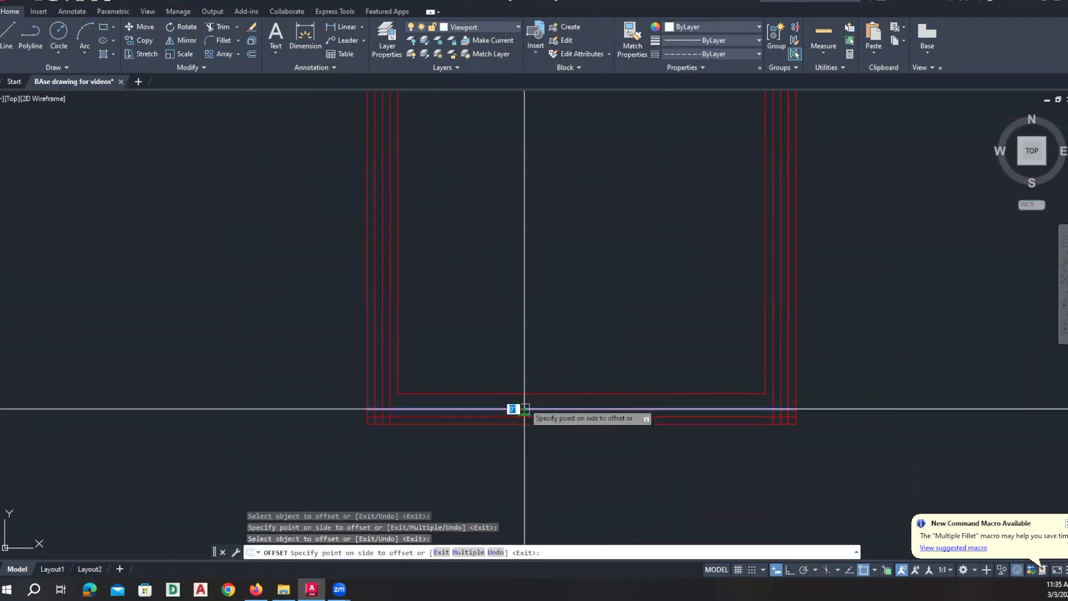
click(524, 404)
Step: Fillet the three pairs of inner frame lines with radius 0 at the frame's lower-left corner
key(Escape)
text(f)
key(Return)
scroll(397, 401, up, 2)
click(402, 388)
key(space)
click(425, 367)
click(435, 381)
key(space)
click(444, 371)
click(453, 362)
Step: Fillet the three pairs of inner frame lines with radius 0 at the frame's lower-right corner
scroll(459, 382, down, 6)
scroll(687, 385, up, 5)
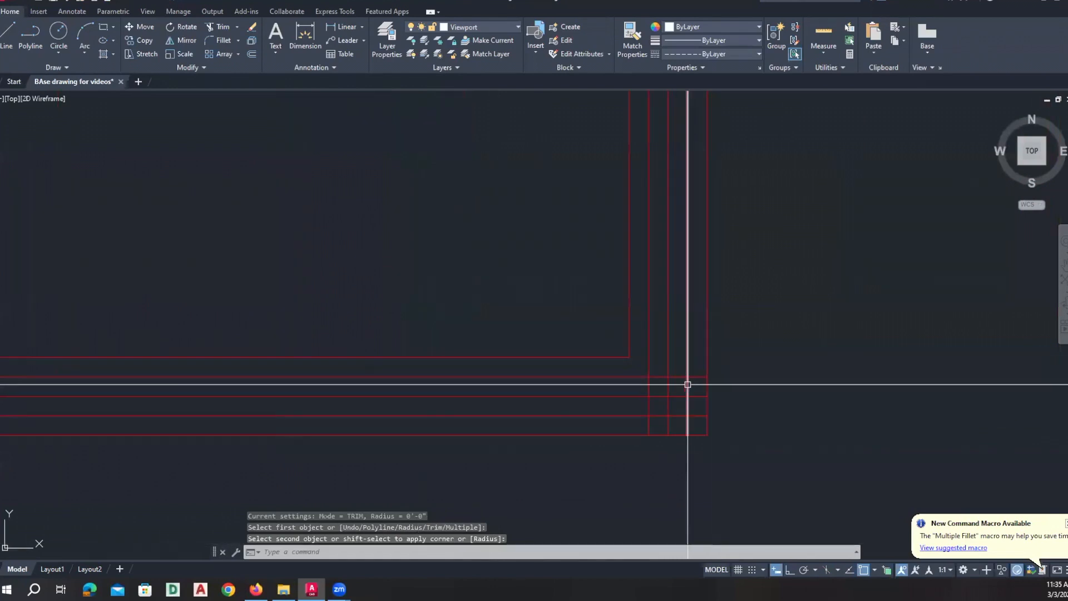
key(space)
click(643, 377)
click(650, 370)
key(space)
click(661, 395)
click(668, 391)
key(space)
click(686, 384)
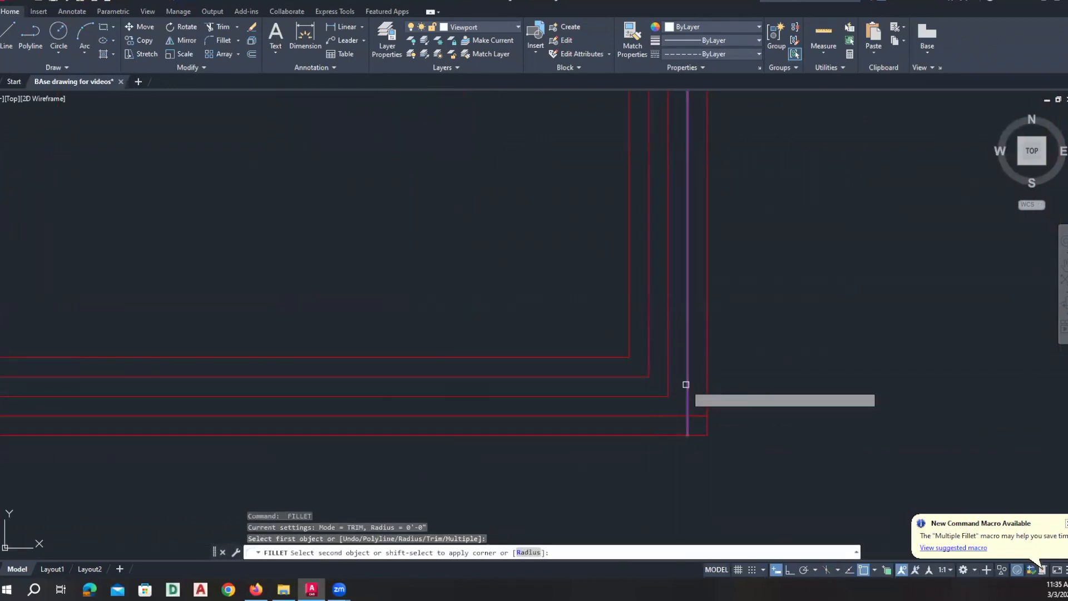
click(677, 414)
Step: Erase the leftover line stub at the frame's lower-right corner
key(Escape)
text(e)
key(space)
click(684, 427)
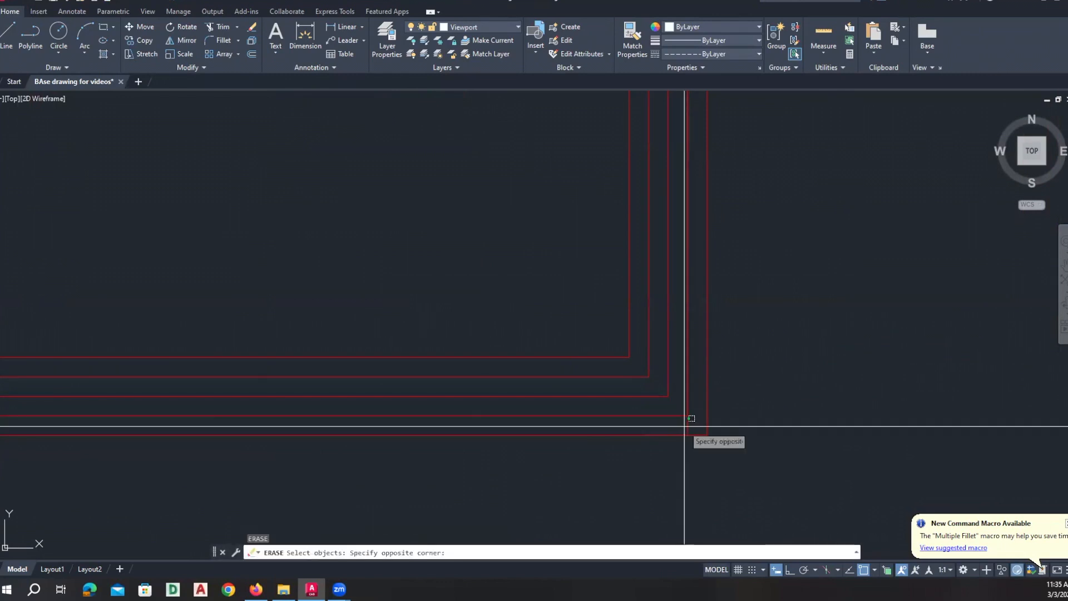
key(space)
click(685, 427)
key(space)
scroll(691, 427, down, 8)
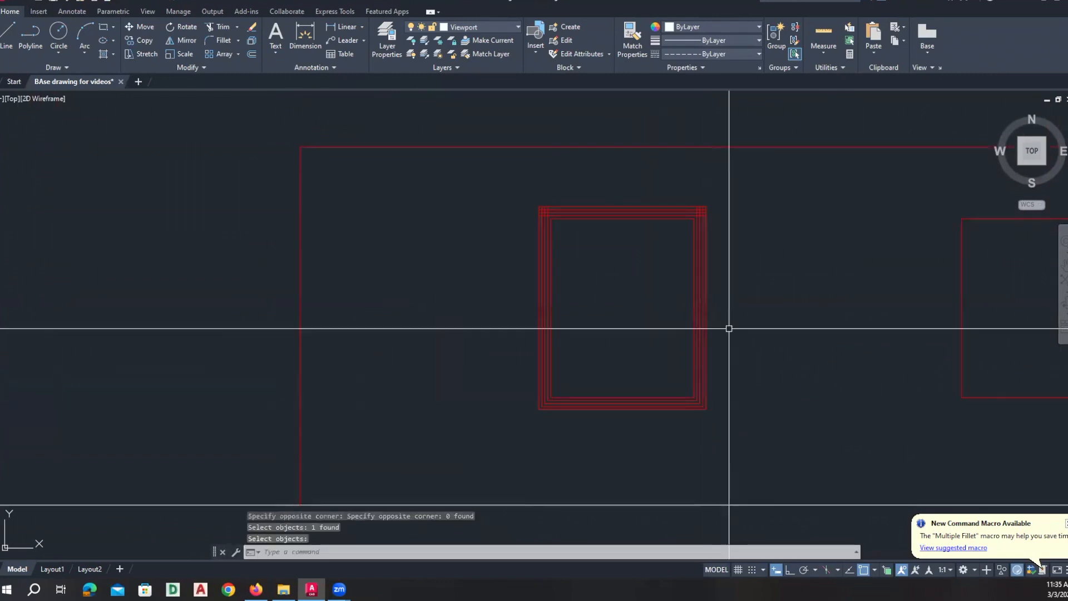
Step: Fillet the three pairs of inner frame lines with radius 0 at the frame's upper-right corner
scroll(681, 216, up, 6)
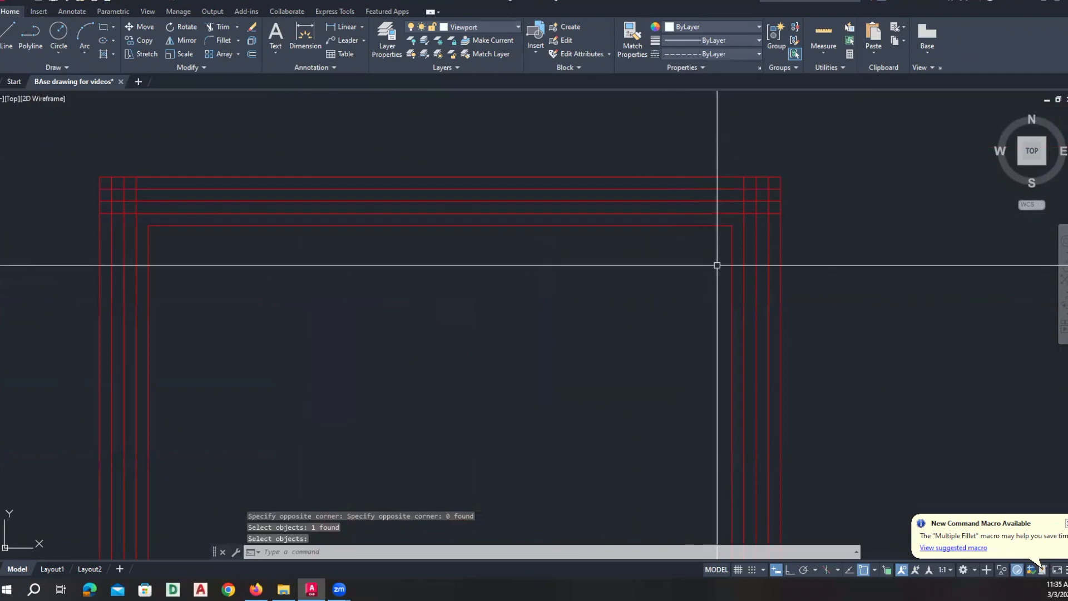
text(f)
key(space)
click(747, 226)
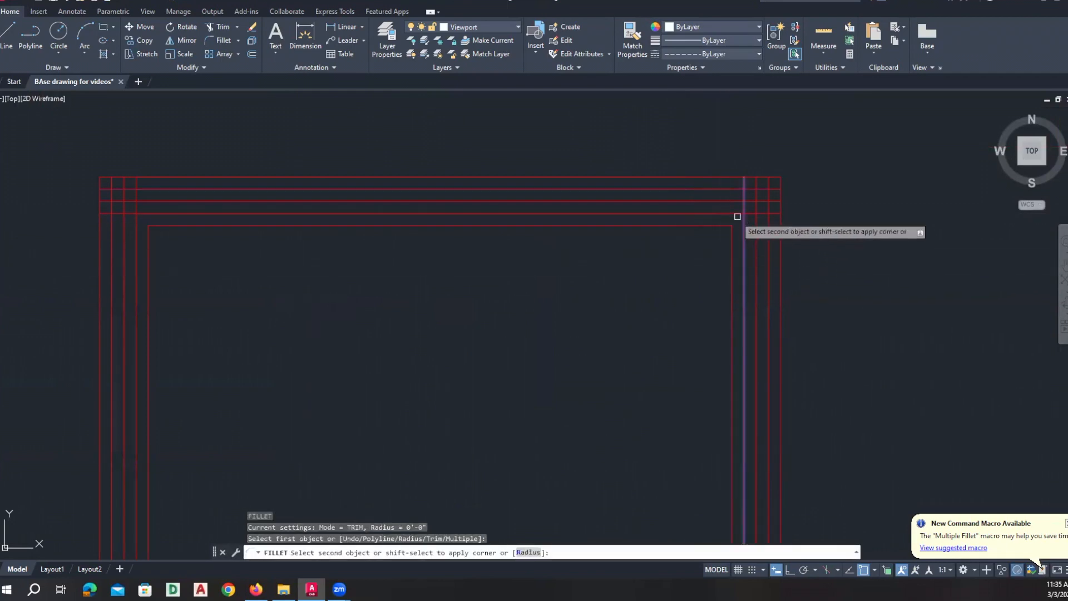
click(742, 204)
key(space)
click(751, 202)
click(756, 206)
key(space)
click(758, 188)
click(759, 188)
Step: Fillet the three pairs of inner frame lines with radius 0 at the frame's upper-left corner
key(space)
click(136, 232)
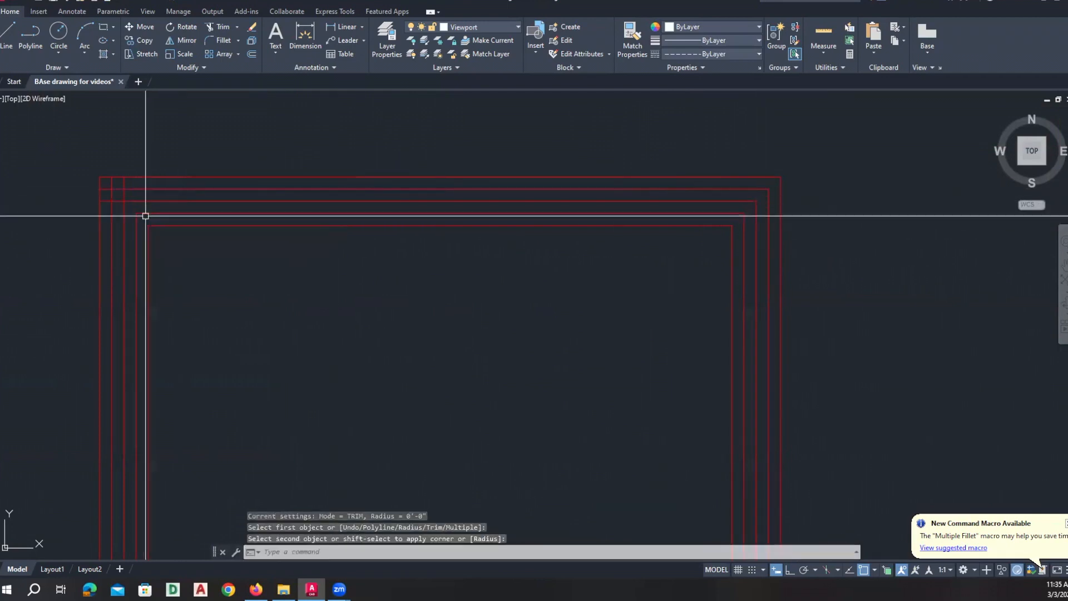
click(121, 213)
key(space)
key(Escape)
Step: Examine the leftmost window's multi-line frame up close and within the whole front elevation
scroll(199, 249, down, 6)
scroll(271, 333, down, 4)
scroll(294, 348, up, 6)
scroll(334, 368, down, 2)
scroll(341, 358, down, 3)
middle_drag(341, 357, 411, 363)
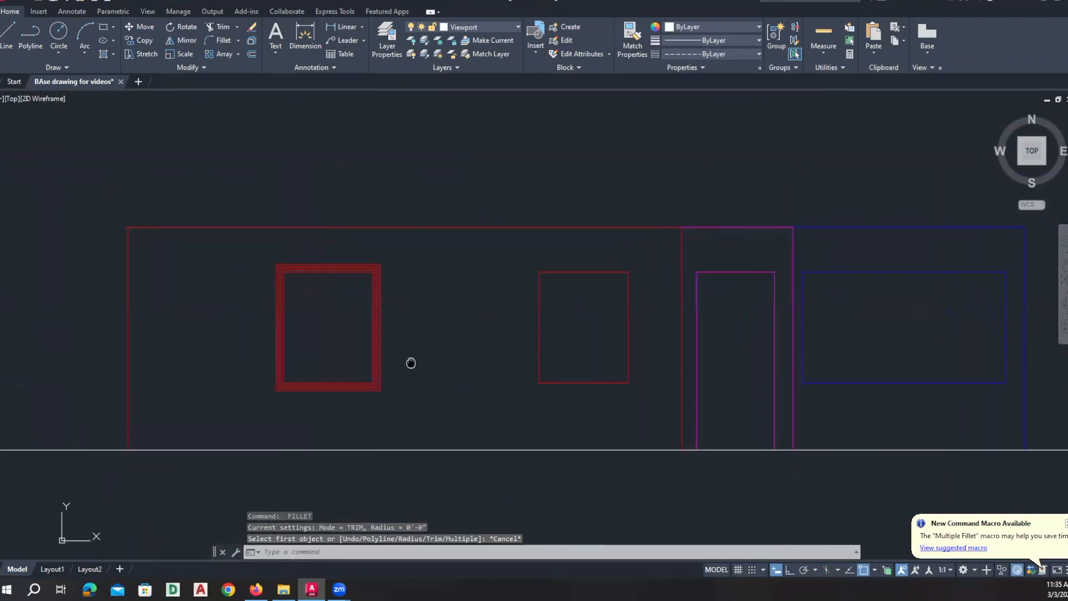
scroll(293, 290, up, 2)
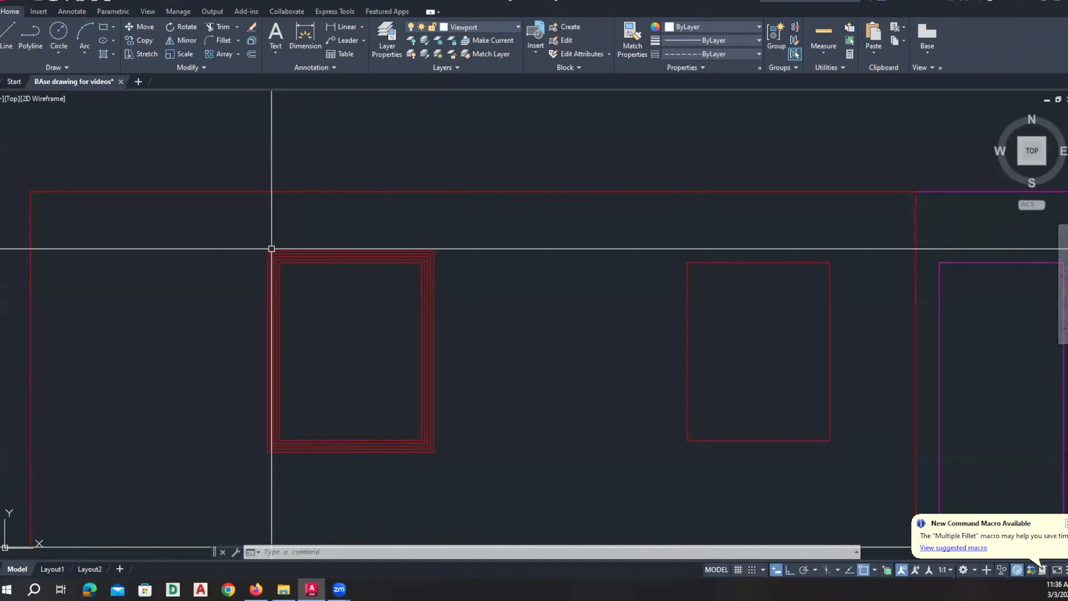
scroll(466, 305, down, 2)
middle_drag(482, 345, 469, 337)
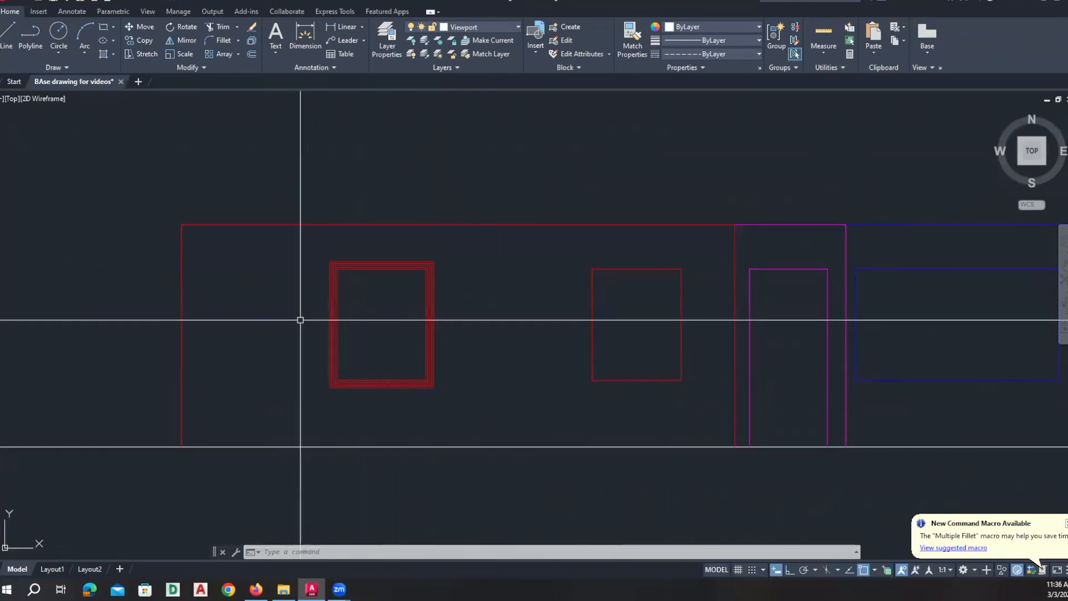
scroll(348, 266, up, 6)
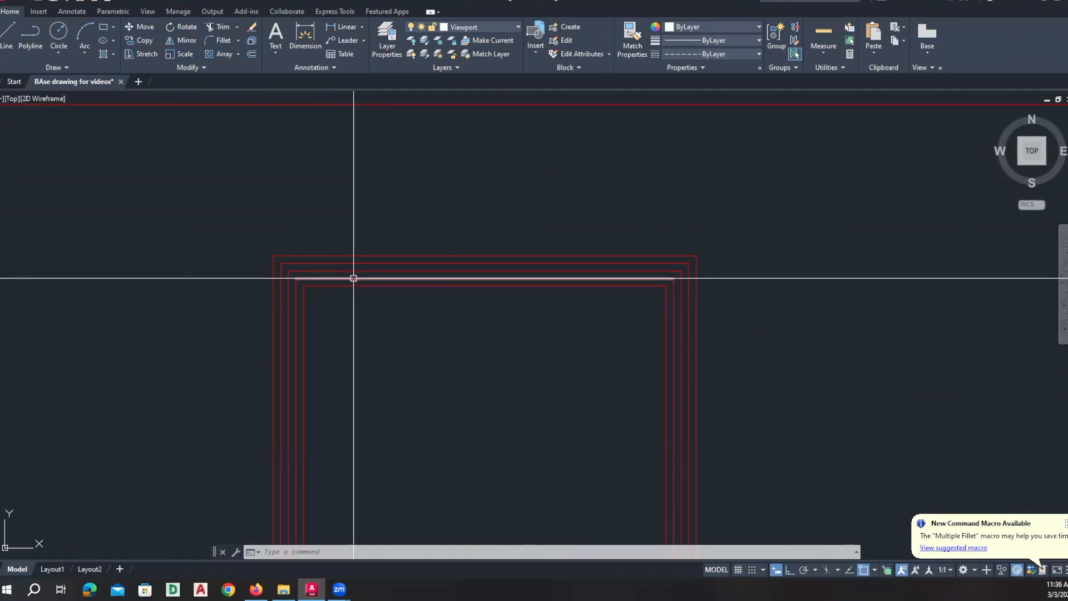
scroll(353, 261, down, 4)
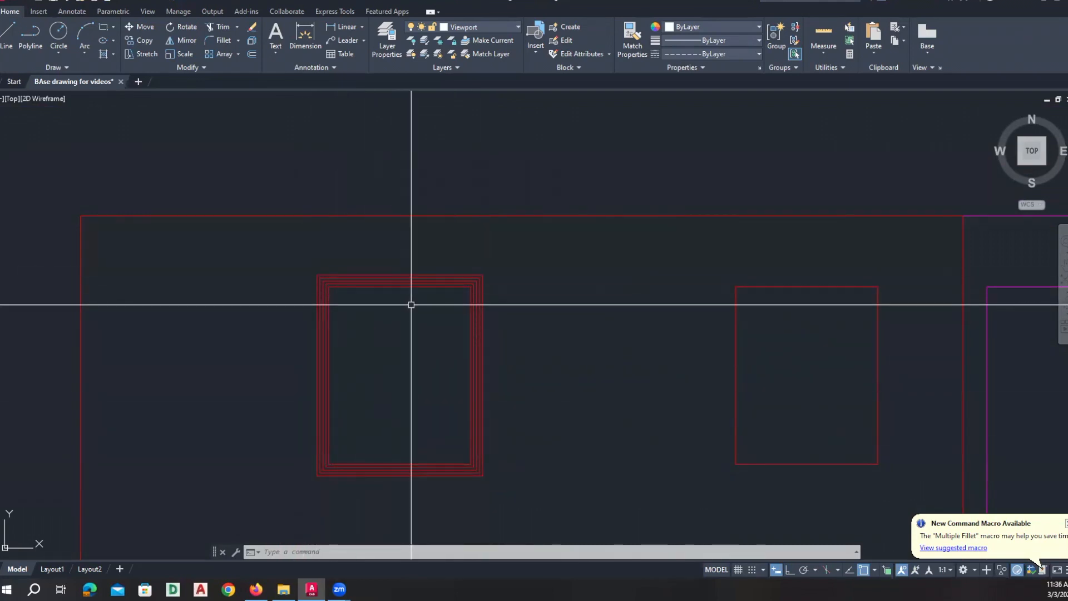
Step: Assign all the frame lines around the leftmost window, except the inner window outline, to layer A-ELEV-01
key(Escape)
scroll(411, 312, up, 4)
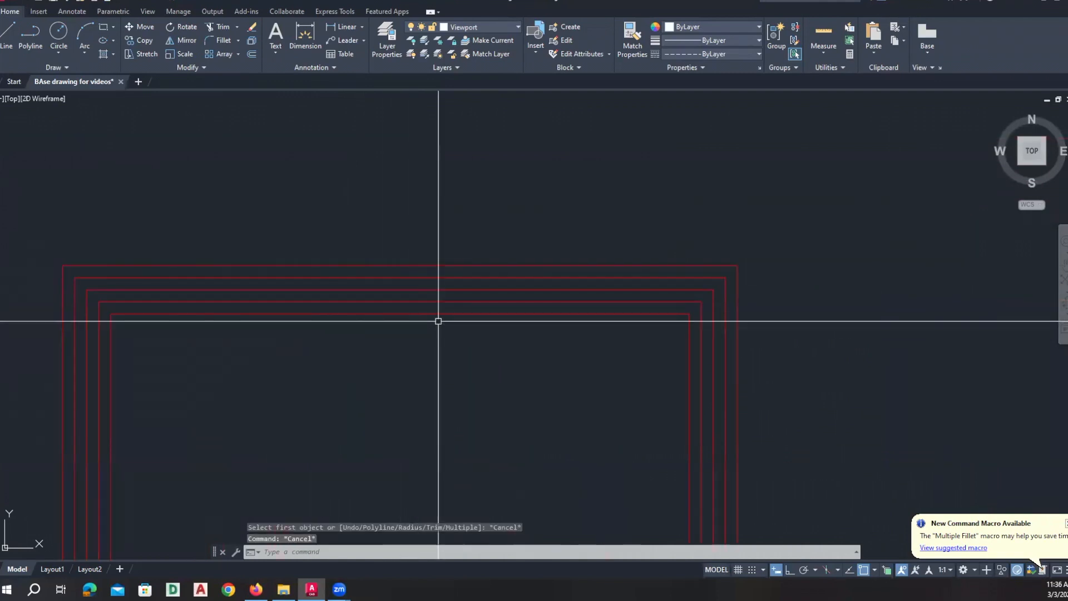
click(458, 305)
click(385, 241)
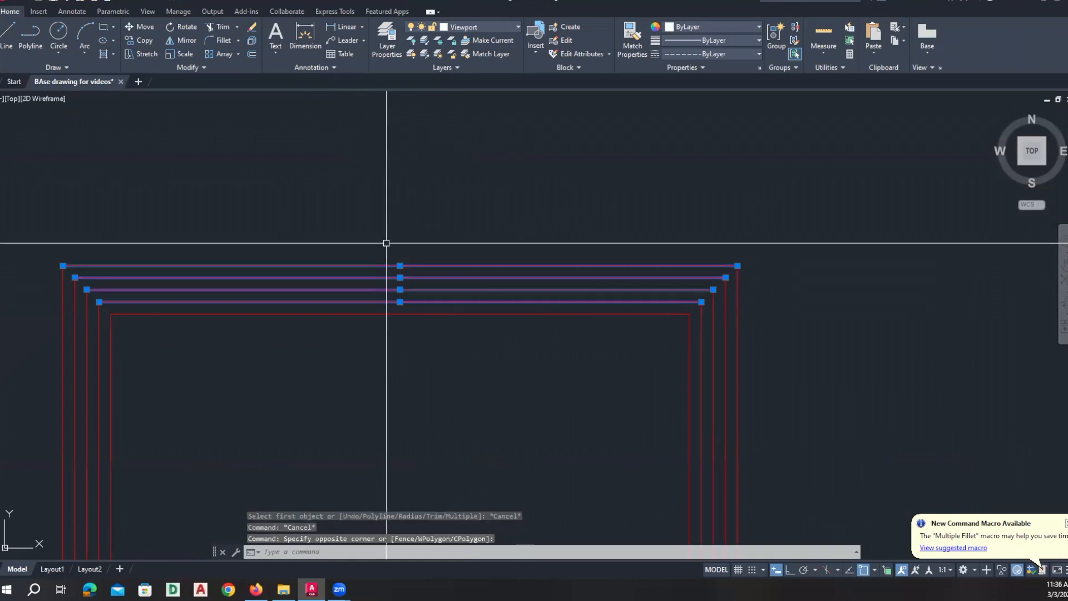
click(749, 368)
click(698, 346)
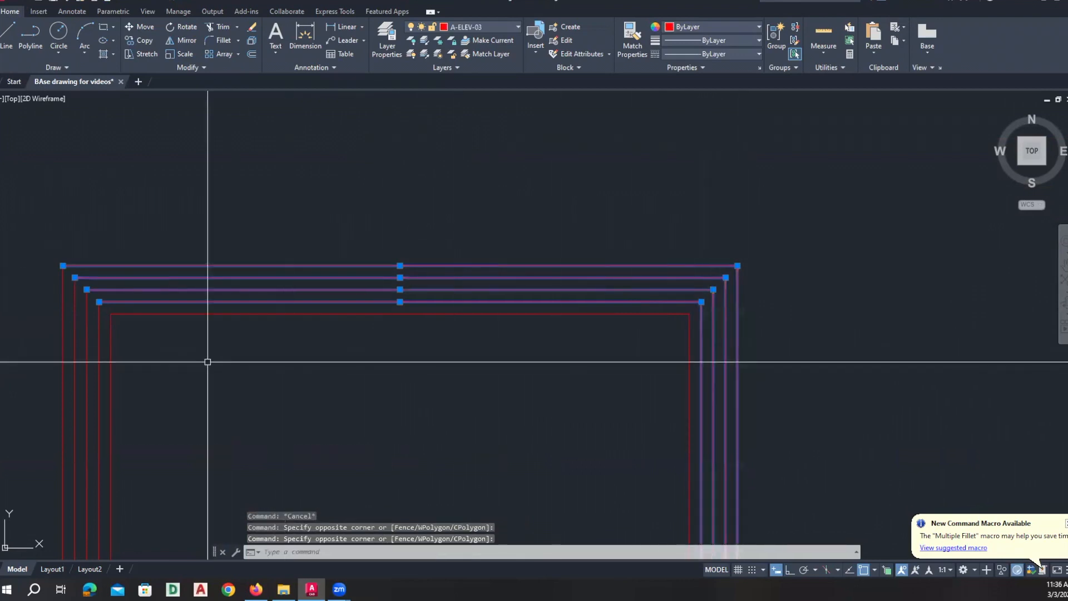
click(104, 359)
click(42, 339)
scroll(123, 350, down, 4)
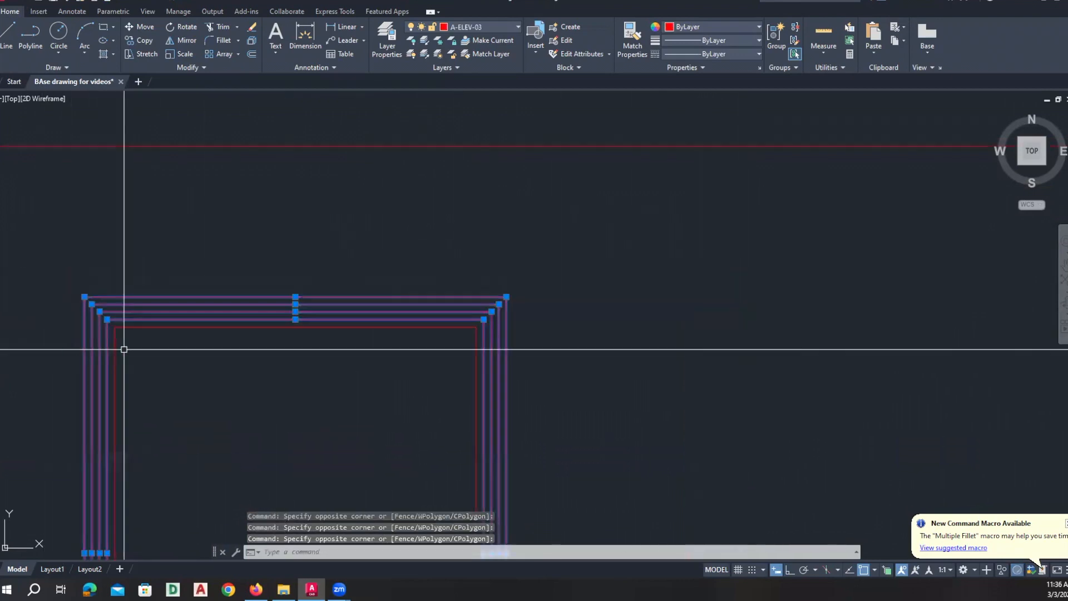
middle_drag(223, 443, 269, 265)
click(301, 451)
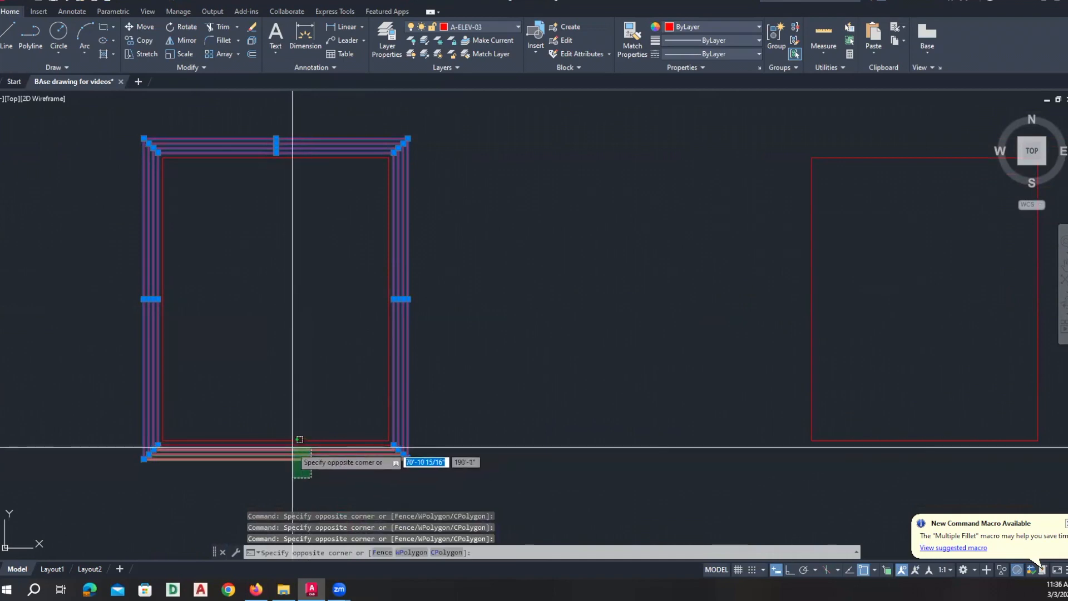
click(281, 446)
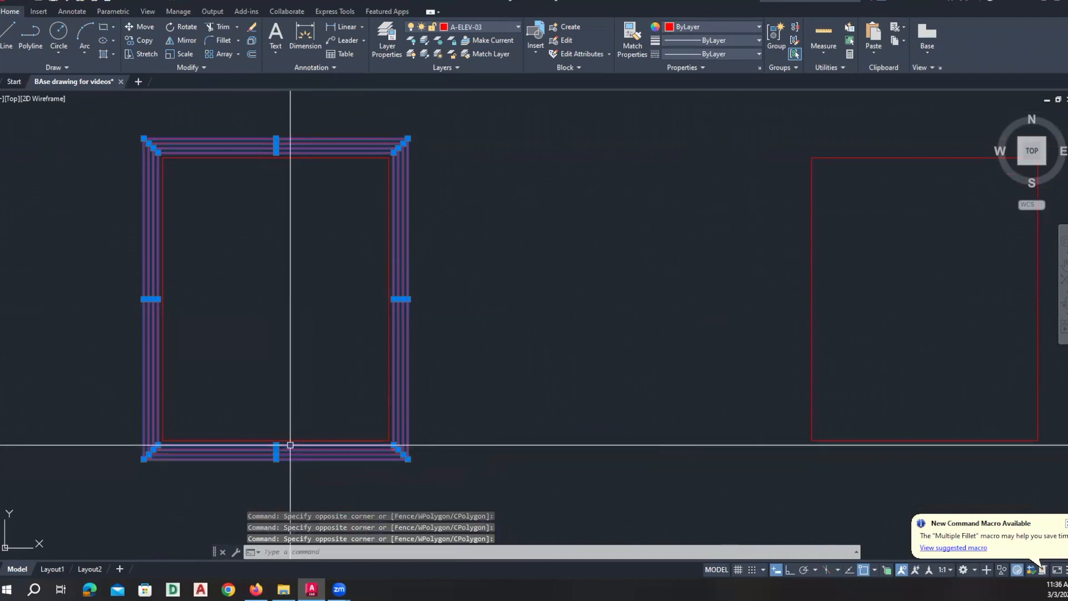
click(500, 27)
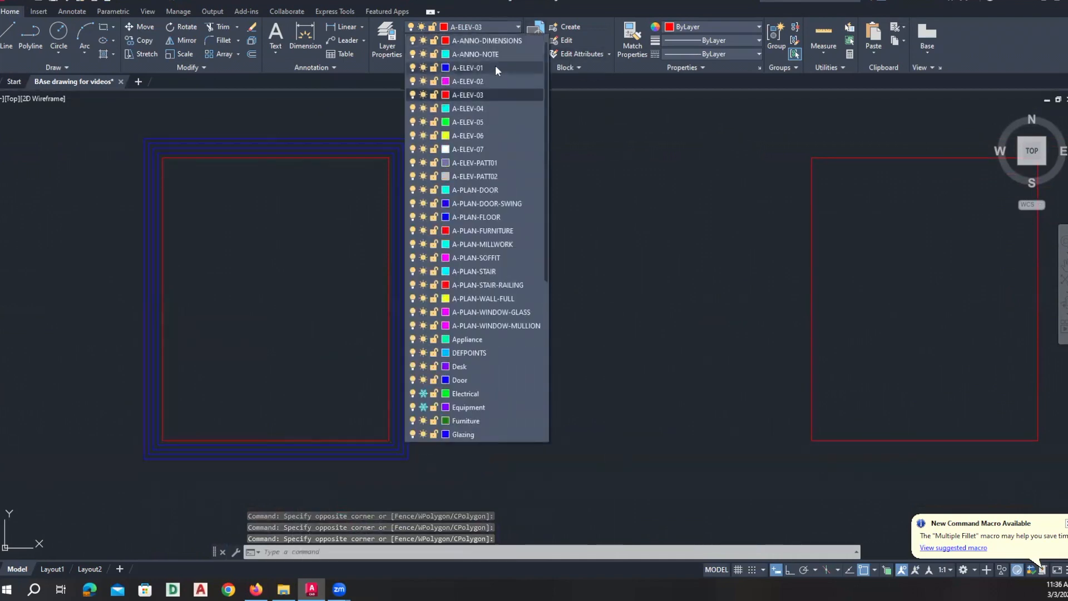
key(Escape)
key(Escape)
Step: Examine the leftmost window's frame lines and check the layer of its top lines
scroll(495, 304, down, 2)
scroll(495, 303, down, 2)
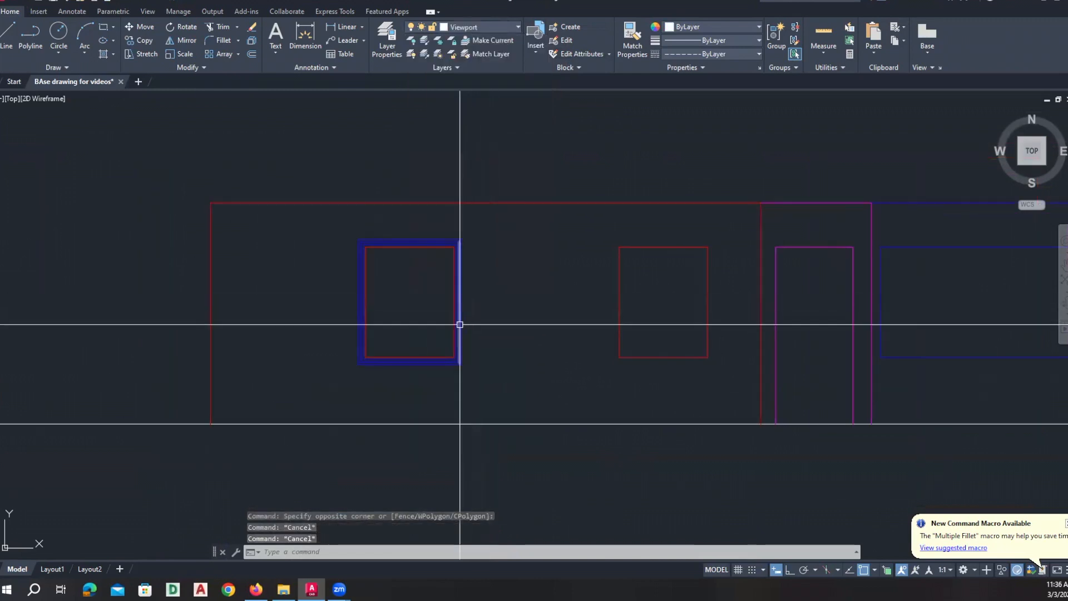
scroll(454, 275, up, 3)
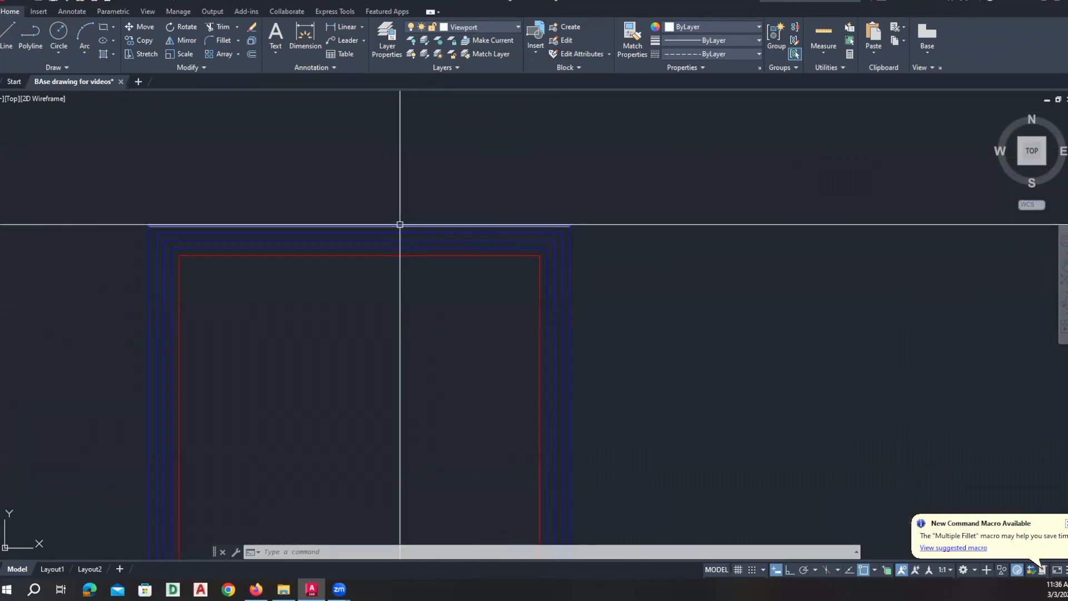
middle_drag(425, 192, 426, 192)
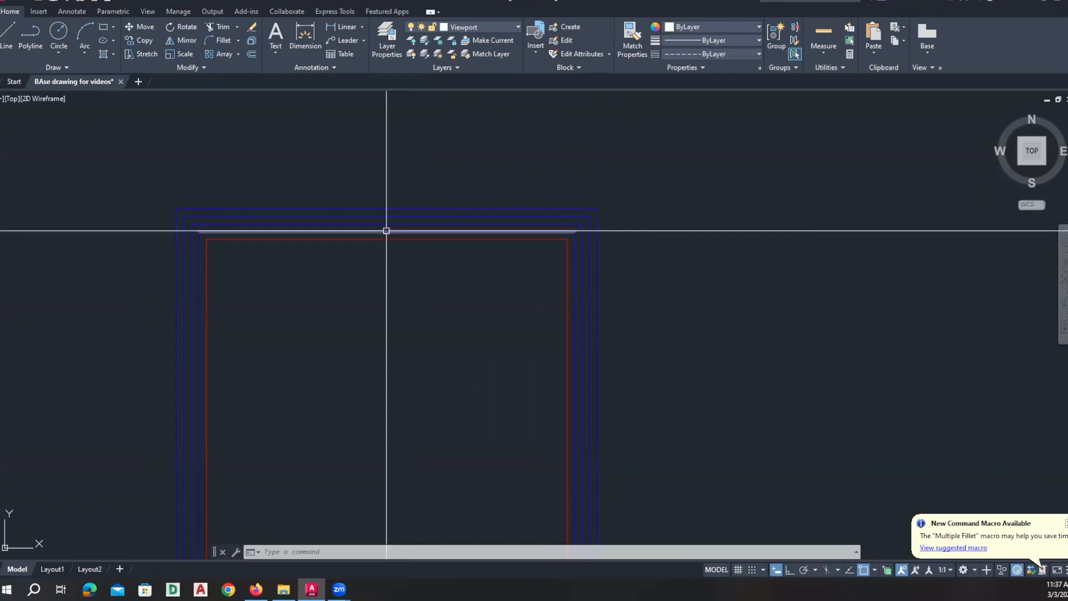
scroll(386, 243, down, 4)
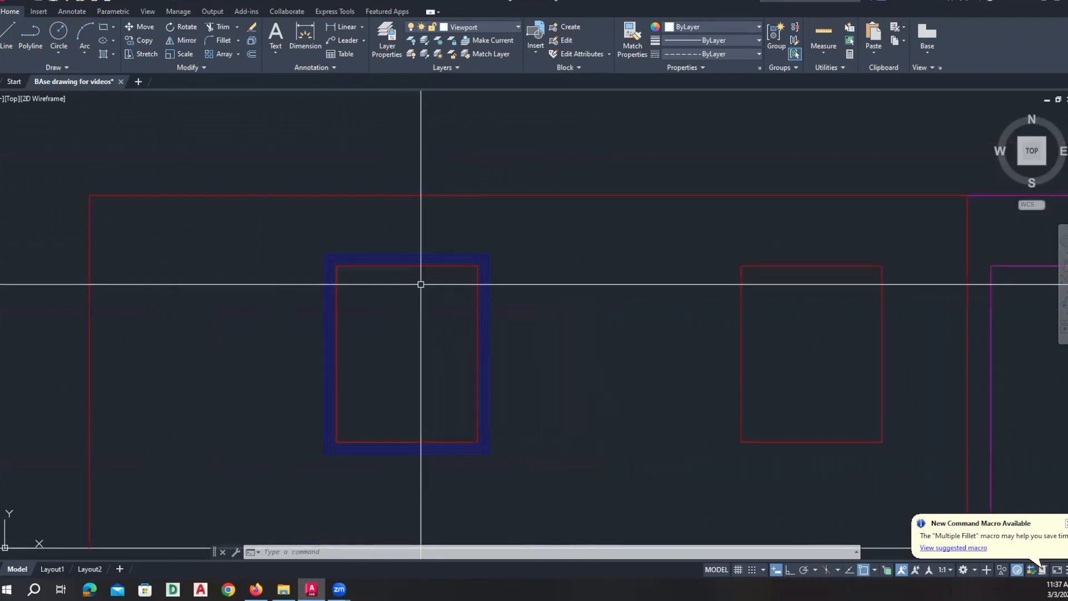
scroll(410, 261, up, 4)
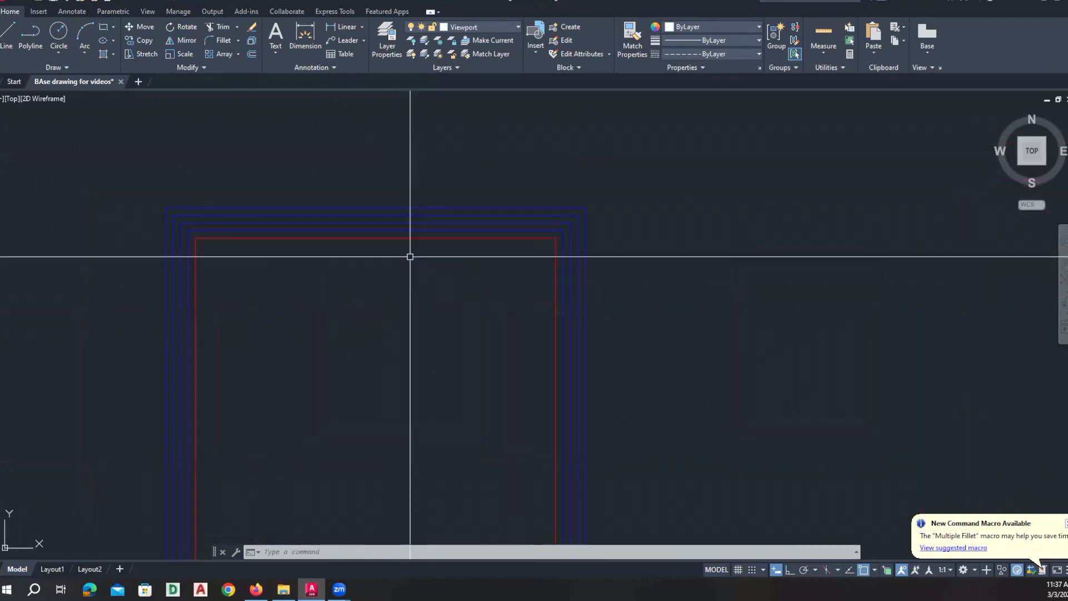
click(417, 196)
click(398, 234)
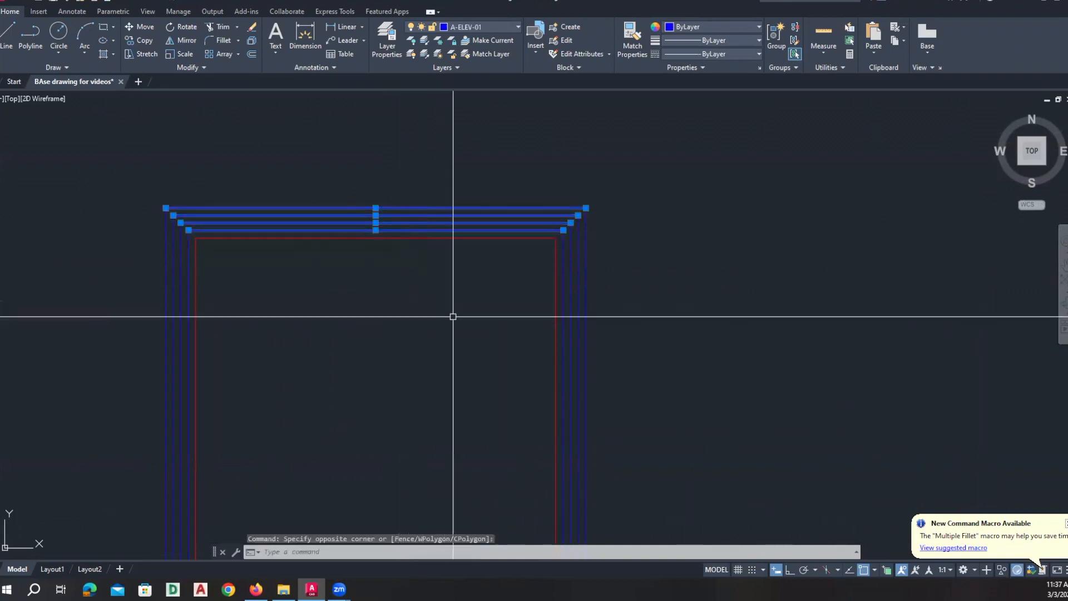
key(Escape)
scroll(454, 314, down, 4)
middle_drag(453, 312, 434, 289)
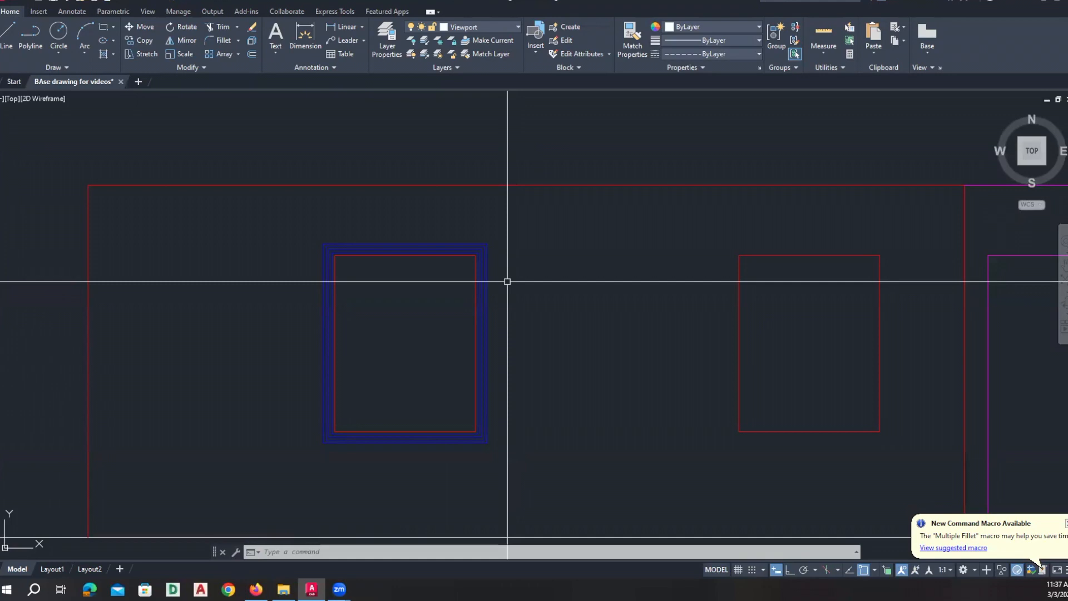
Step: Examine the leftmost window's frame lines and the layer of its inner outline, alongside the rest of the front elevation
scroll(507, 281, up, 4)
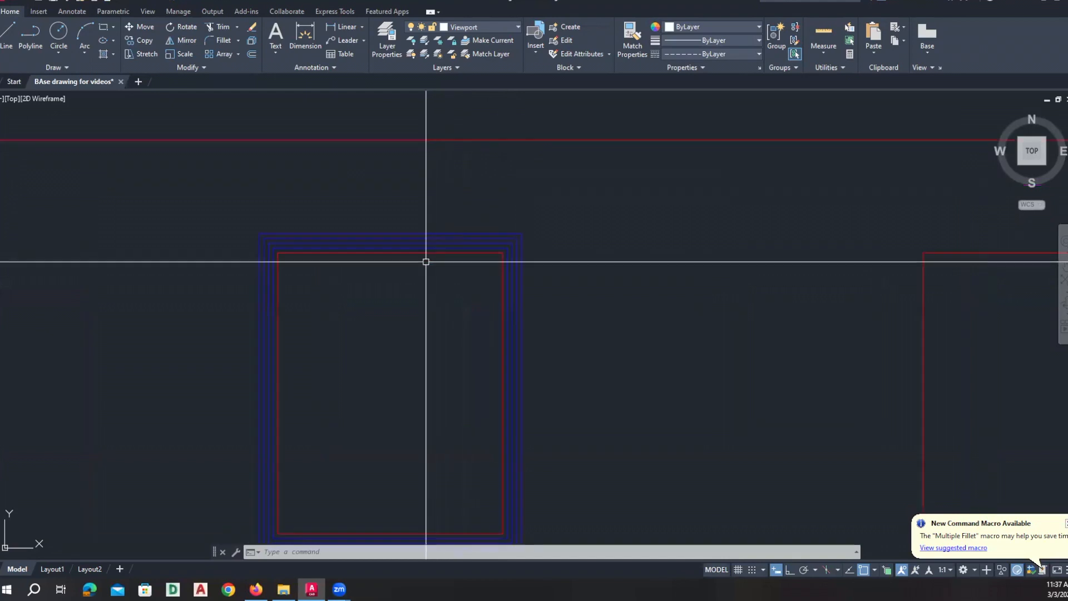
click(436, 247)
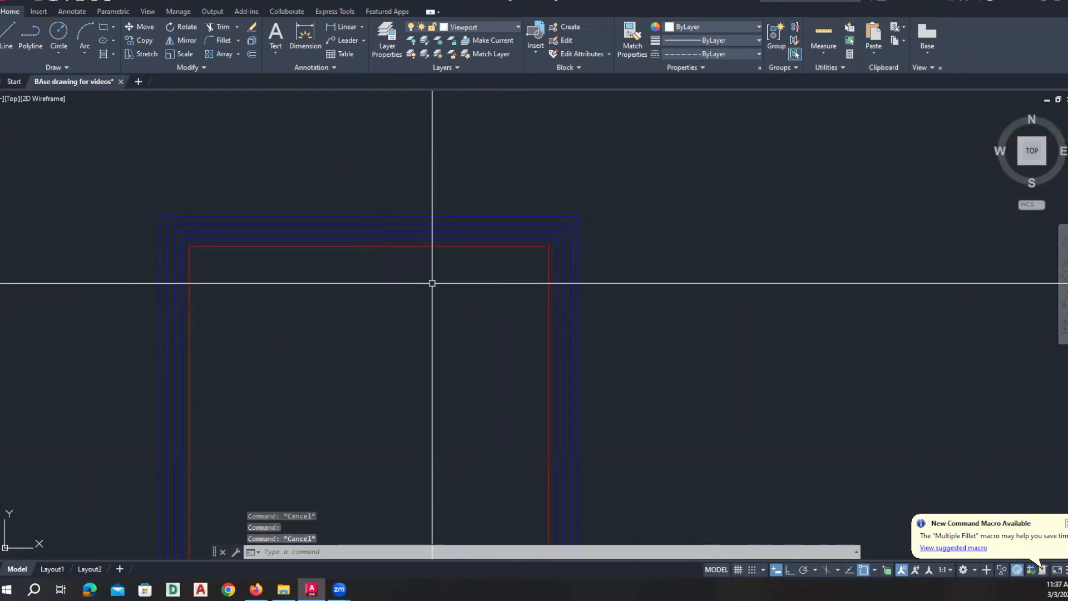
scroll(433, 283, down, 4)
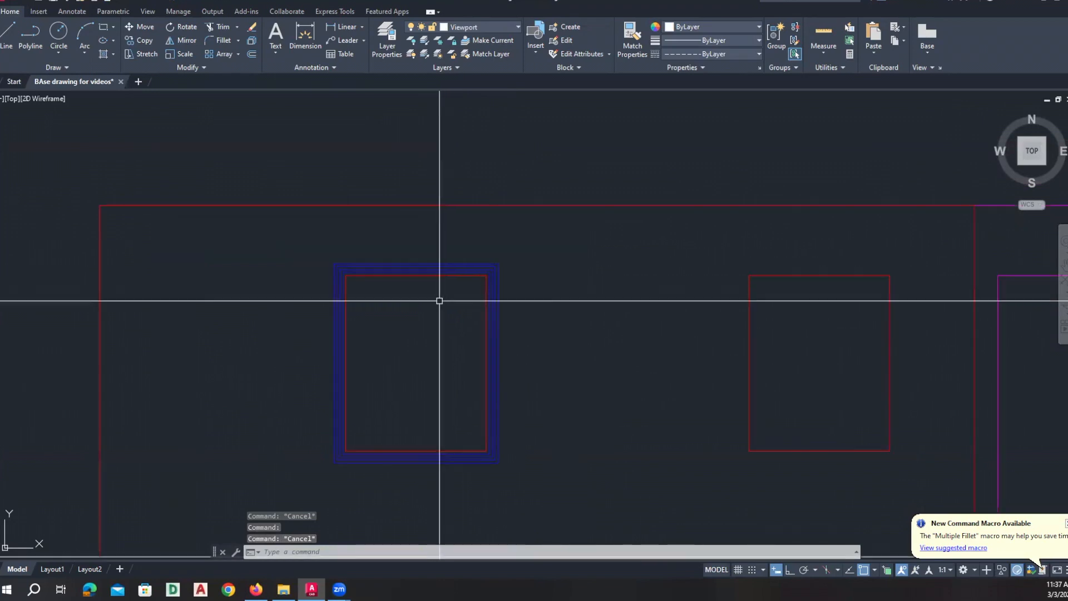
scroll(436, 315, down, 2)
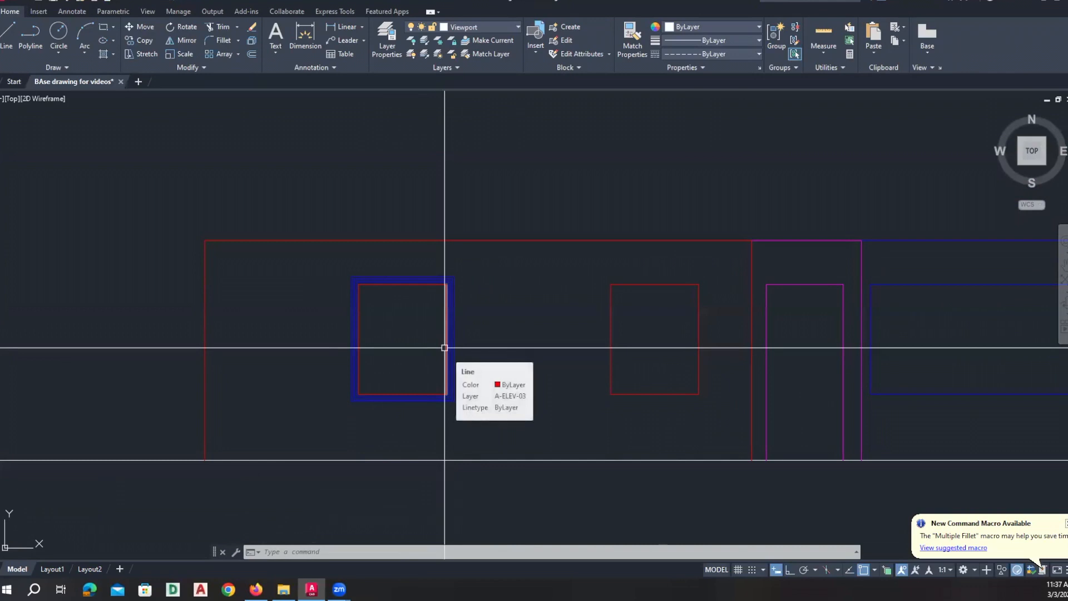
middle_drag(653, 293, 543, 310)
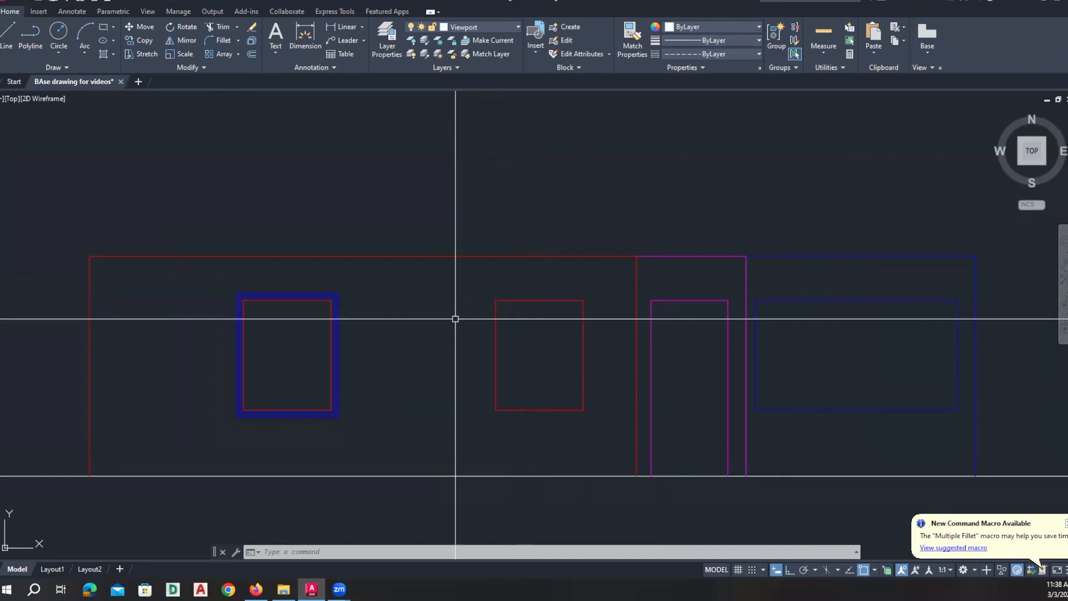
scroll(308, 296, up, 2)
scroll(307, 296, up, 4)
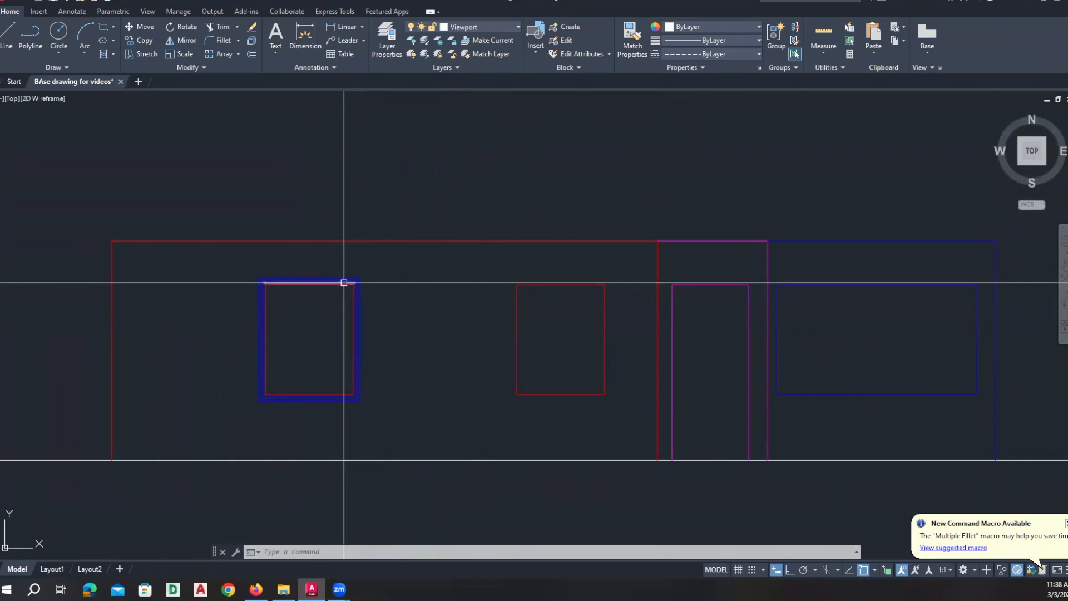
scroll(396, 324, down, 2)
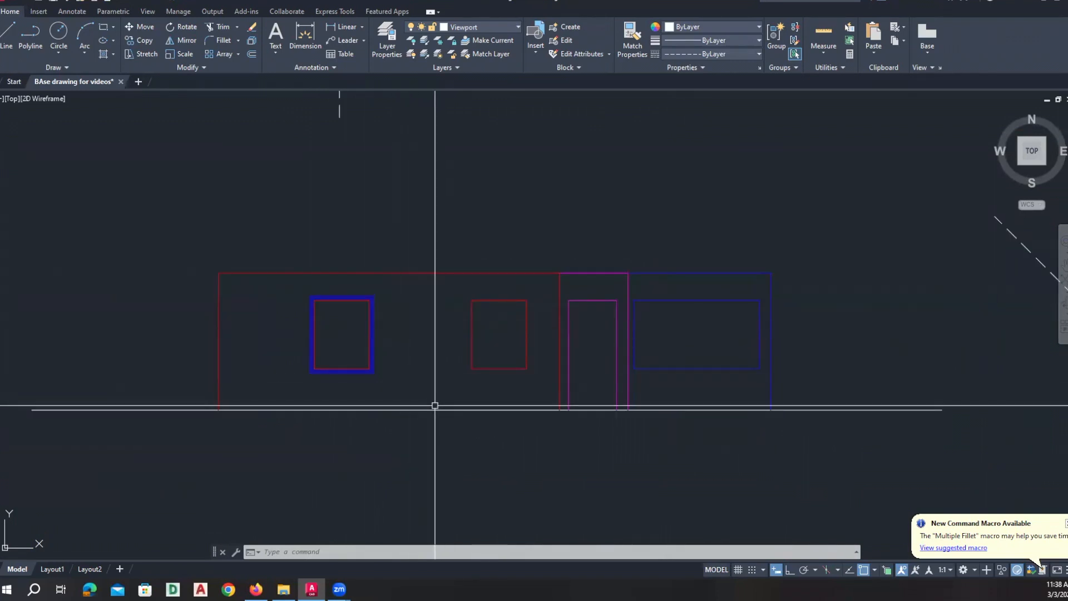
Step: Read the layers and line weights legend, especially the A-ELEV layers, and compare it with the front elevation's linework
scroll(436, 410, down, 5)
mouse_move(542, 424)
middle_down()
mouse_move(610, 428)
mouse_move(439, 400)
middle_up()
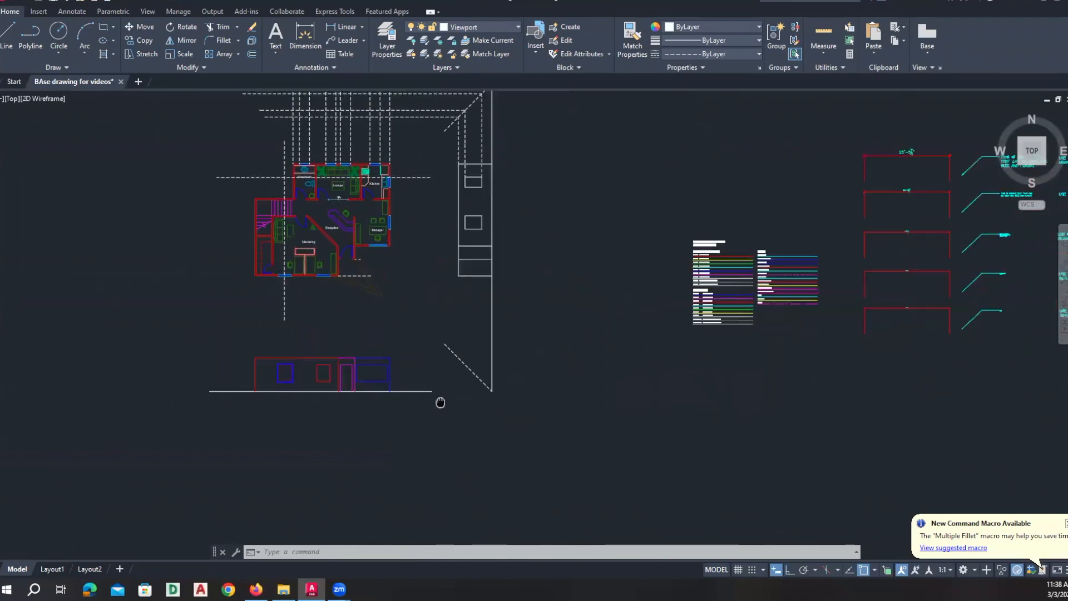
scroll(675, 302, up, 4)
scroll(676, 302, up, 2)
mouse_move(675, 302)
middle_down()
mouse_move(639, 310)
mouse_move(429, 291)
middle_up()
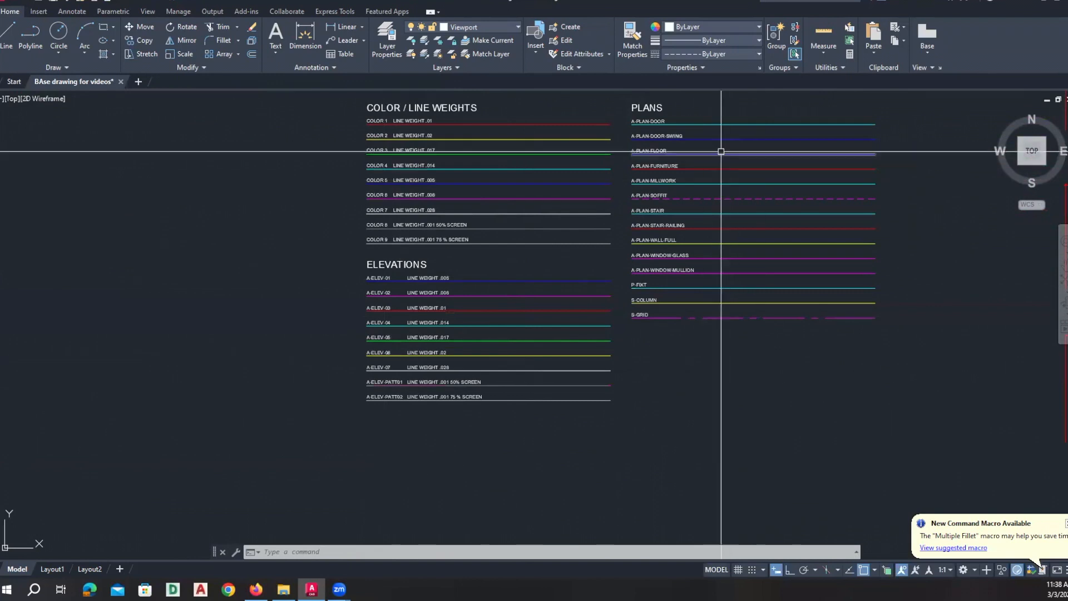
middle_drag(636, 317, 586, 342)
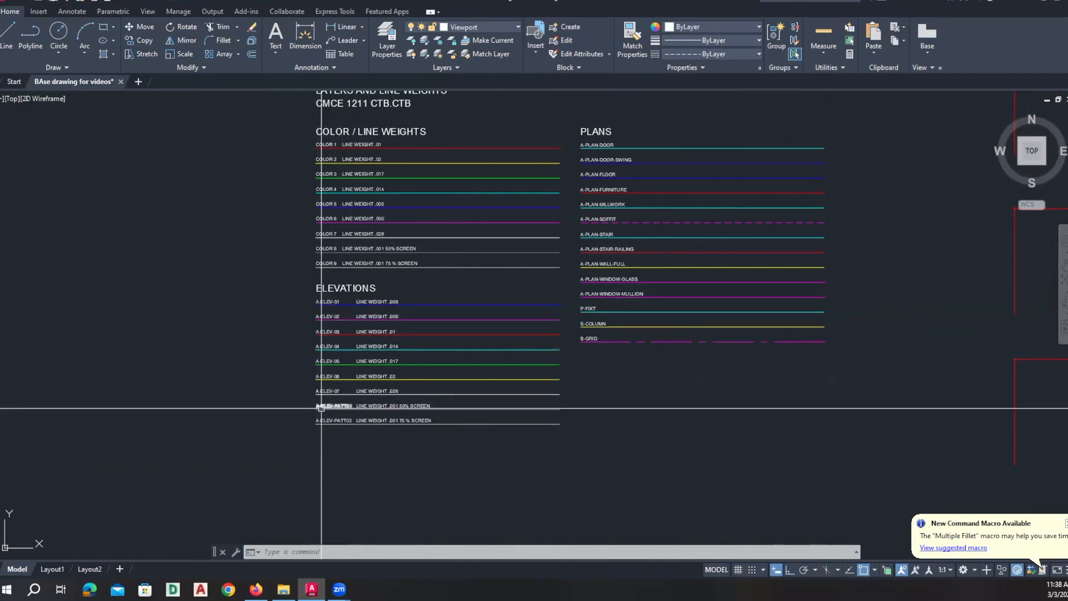
scroll(321, 407, down, 8)
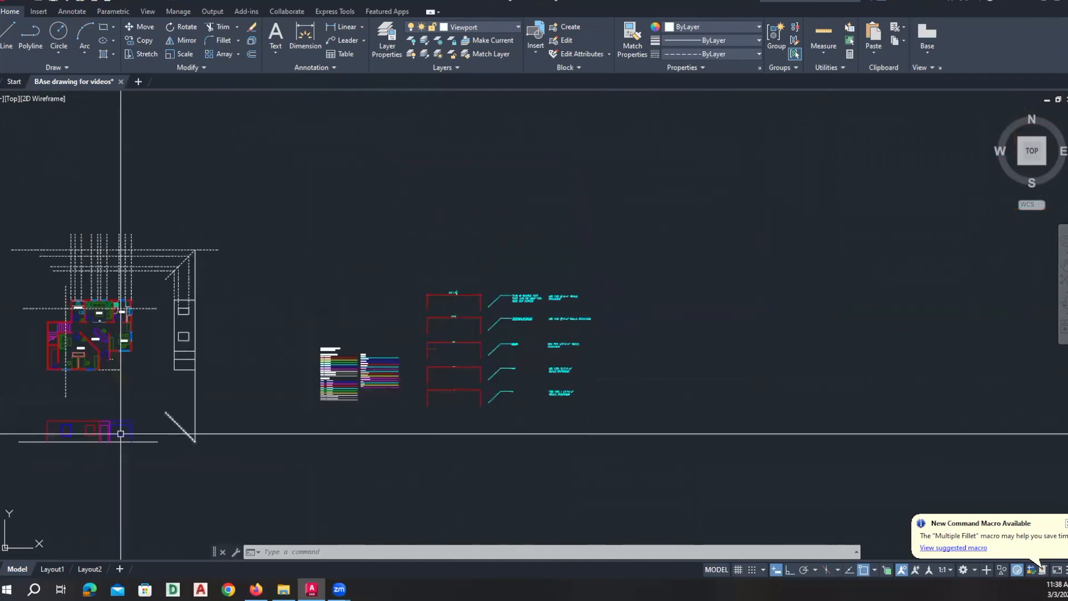
scroll(120, 434, up, 8)
mouse_move(135, 393)
middle_down()
mouse_move(158, 373)
mouse_move(272, 325)
middle_up()
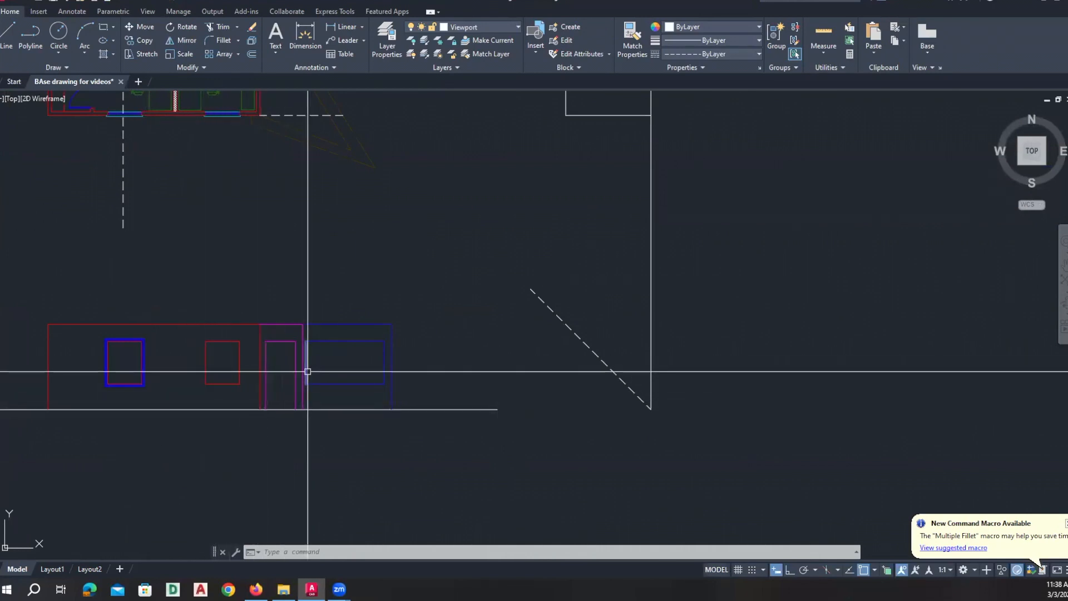
scroll(302, 369, down, 3)
scroll(556, 350, down, 2)
scroll(611, 313, up, 5)
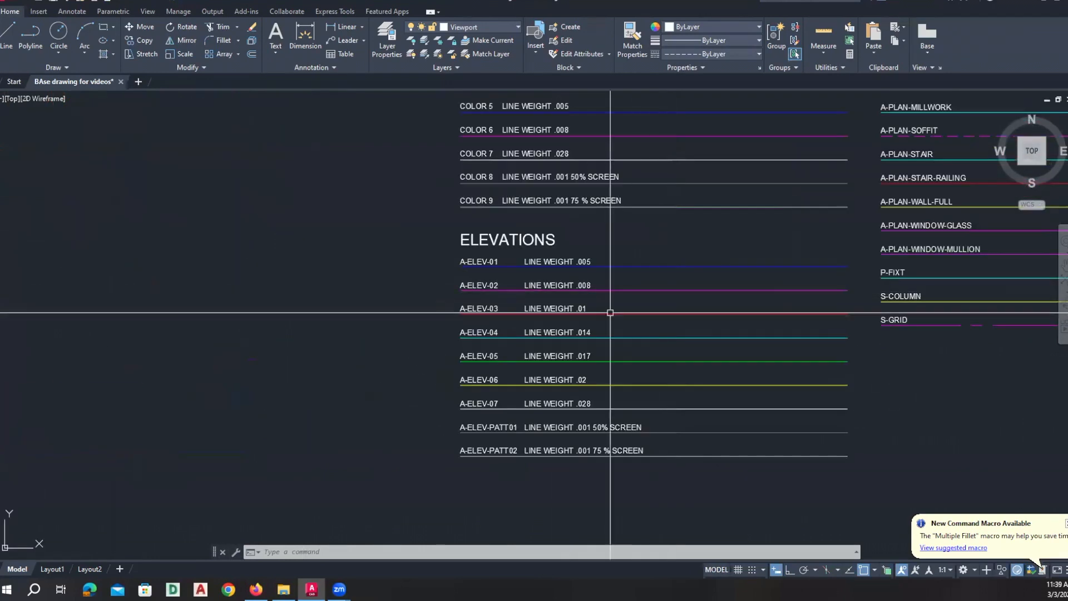
scroll(474, 365, down, 4)
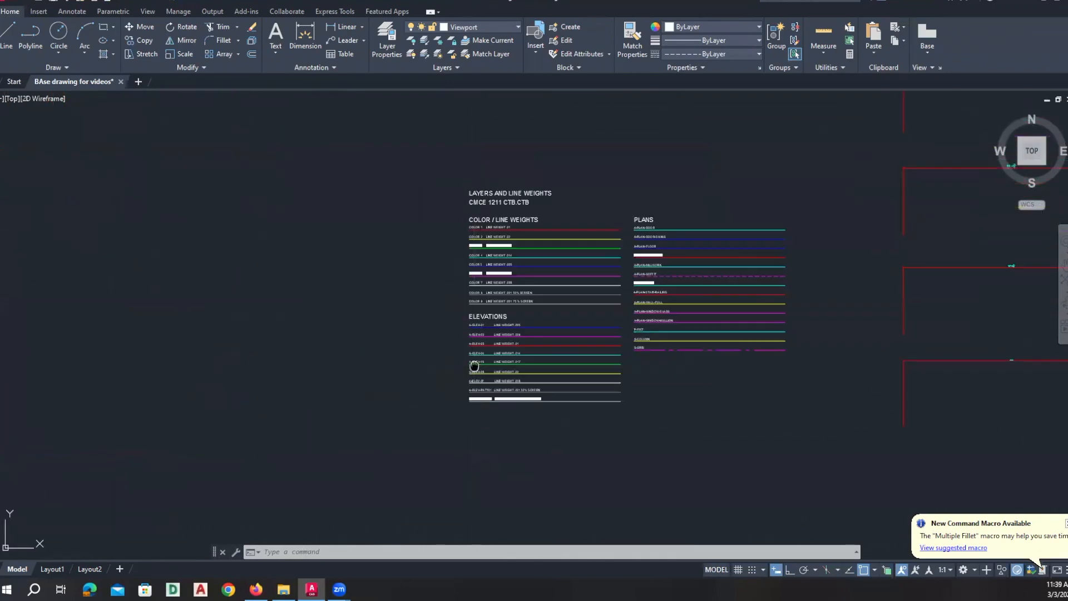
middle_drag(475, 365, 460, 341)
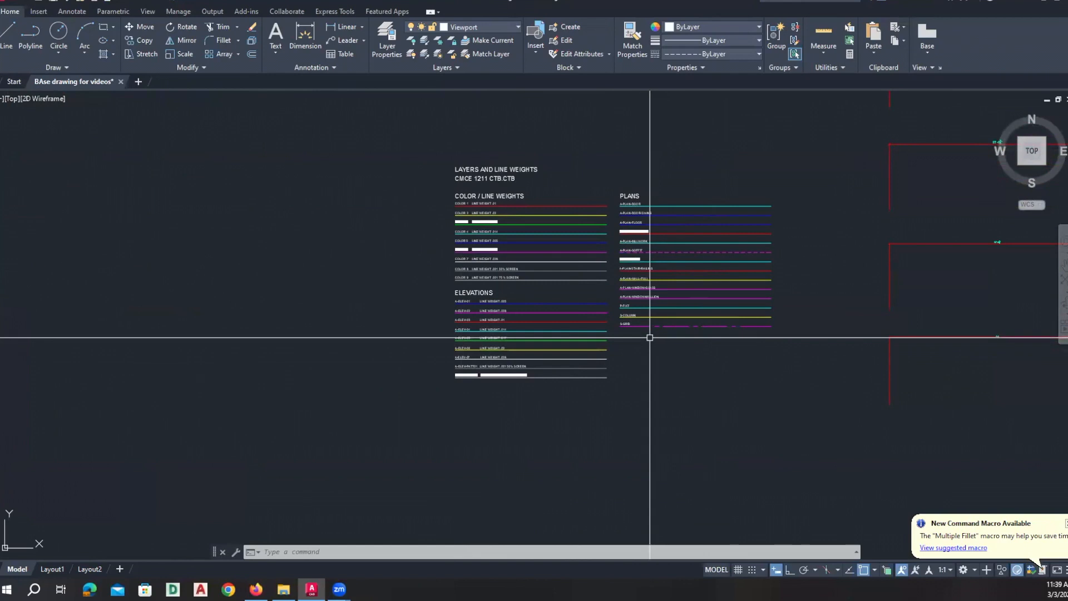
Step: Review the layered front elevation up close and together with the floor plan, the side elevation and the legend
scroll(601, 314, down, 5)
scroll(179, 420, up, 6)
middle_drag(179, 420, 326, 393)
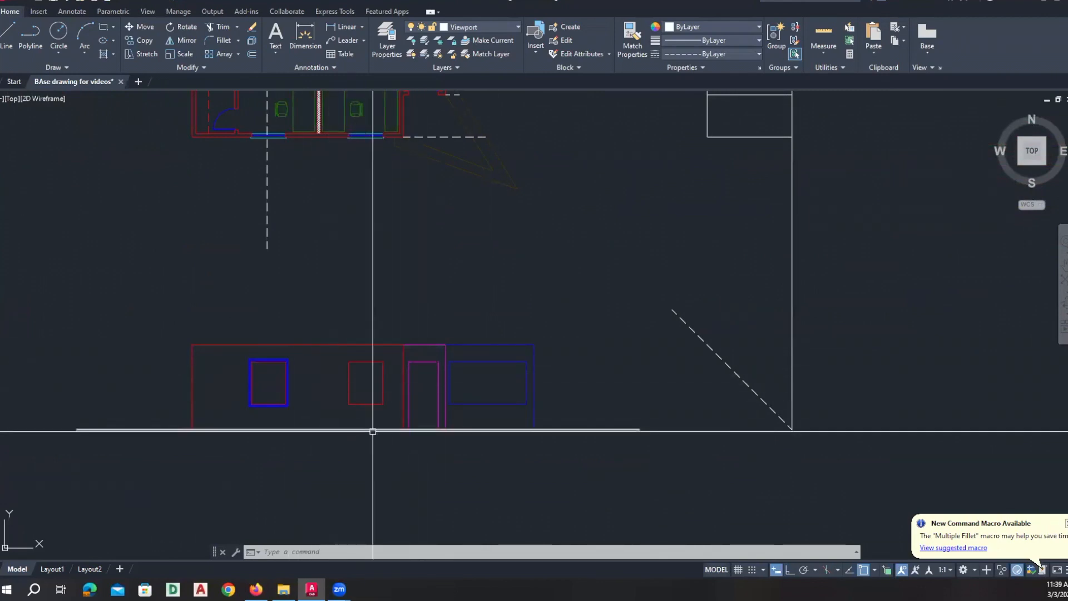
scroll(408, 405, up, 3)
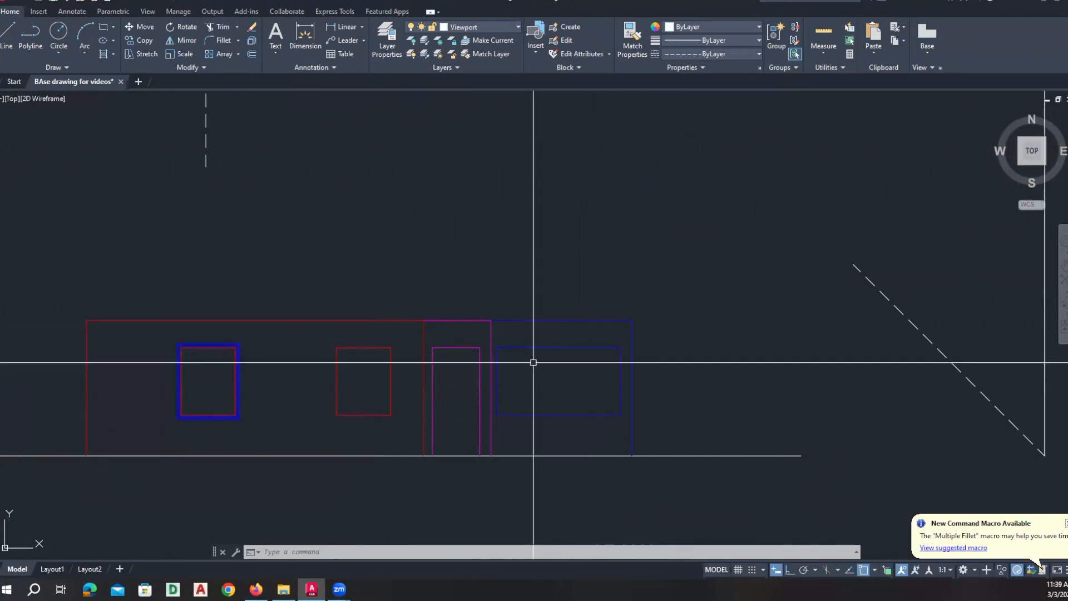
scroll(546, 425, down, 4)
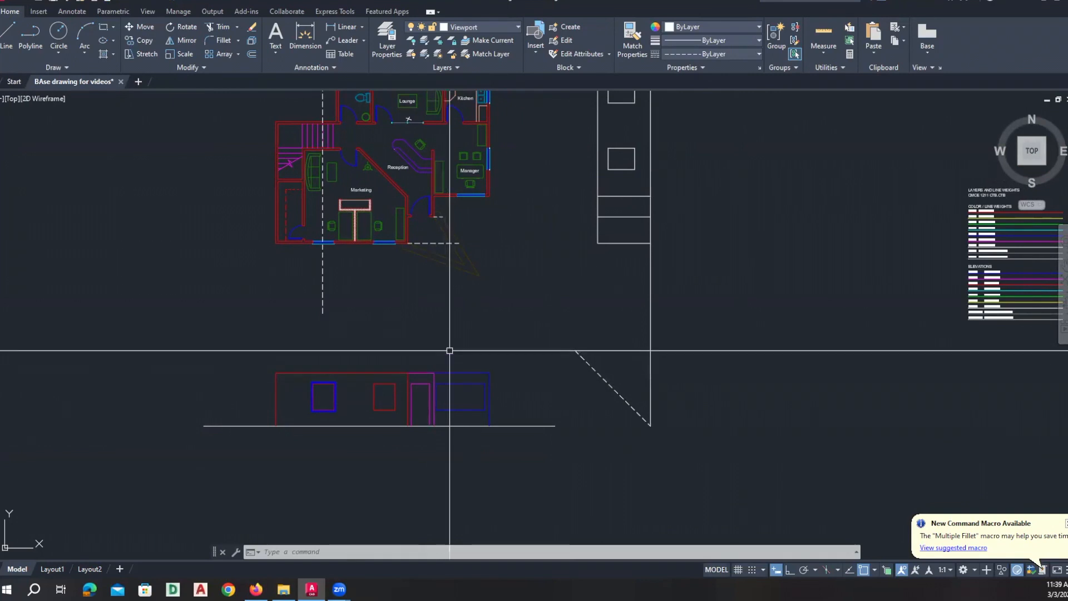
middle_drag(449, 369, 416, 408)
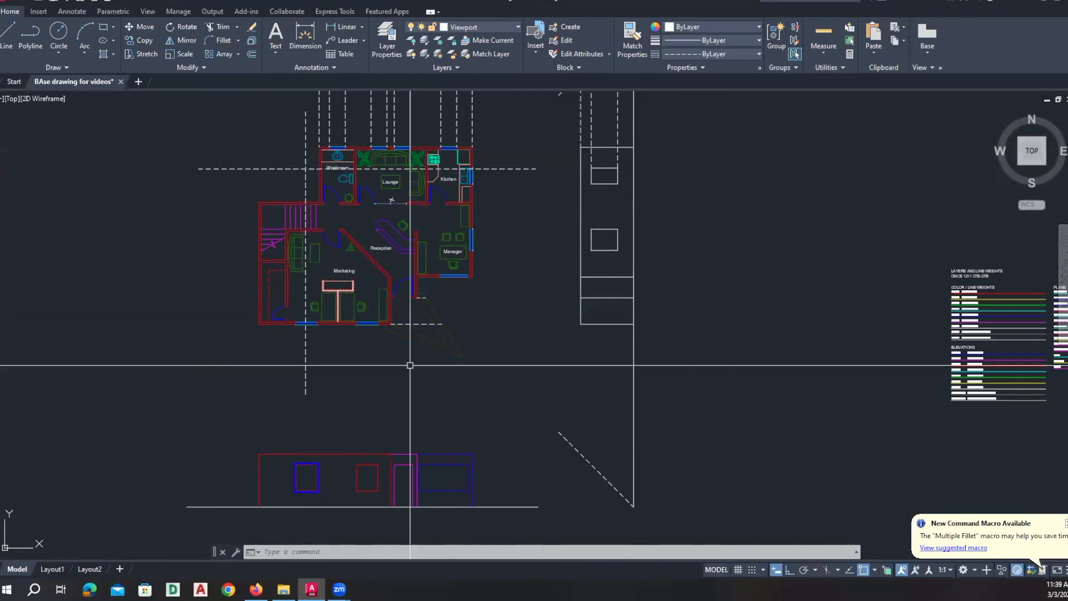
scroll(414, 367, down, 2)
middle_drag(446, 361, 417, 317)
middle_drag(548, 353, 525, 372)
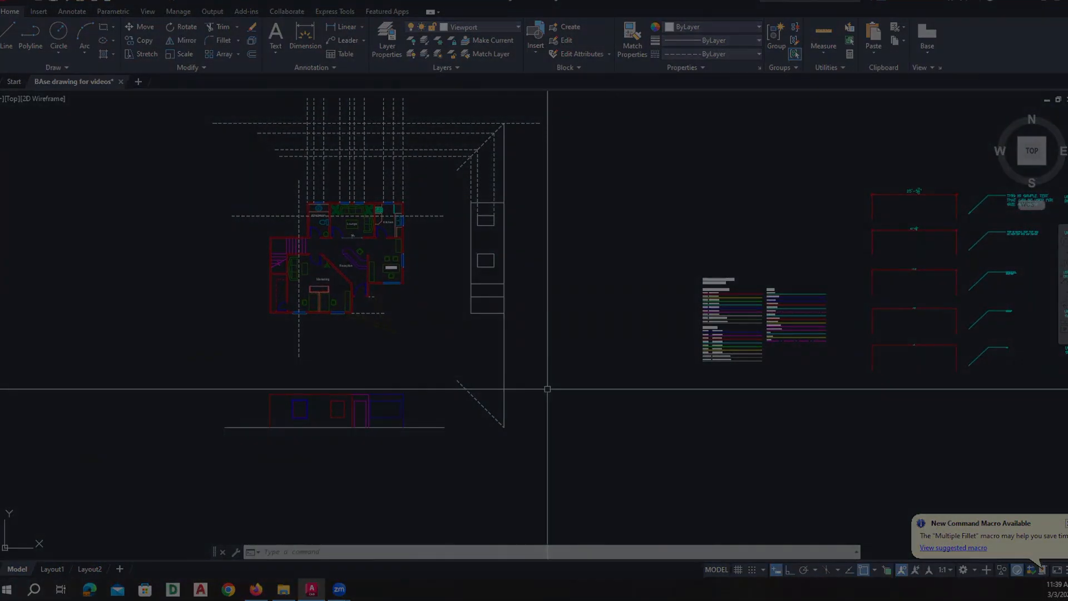